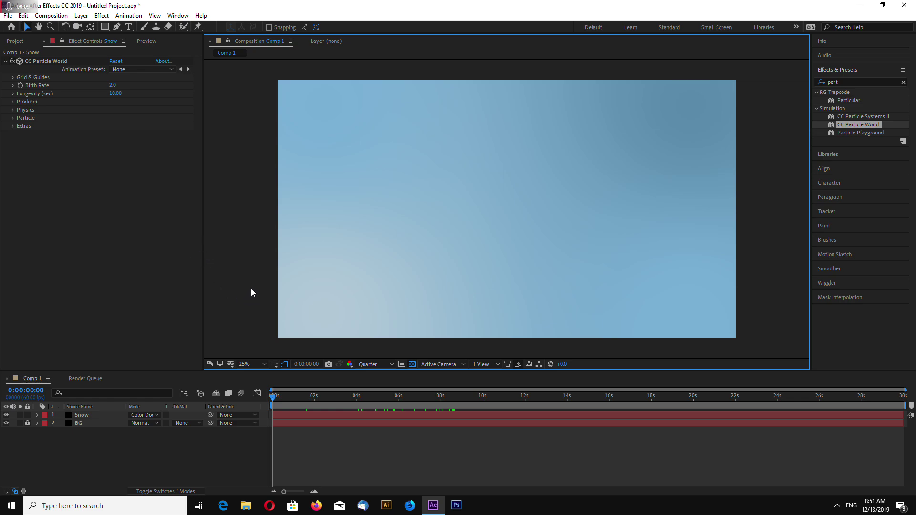
Play the composition preview to watch the CC Particle World snow fall over the blue background.
{"action": "key", "text": "space"}
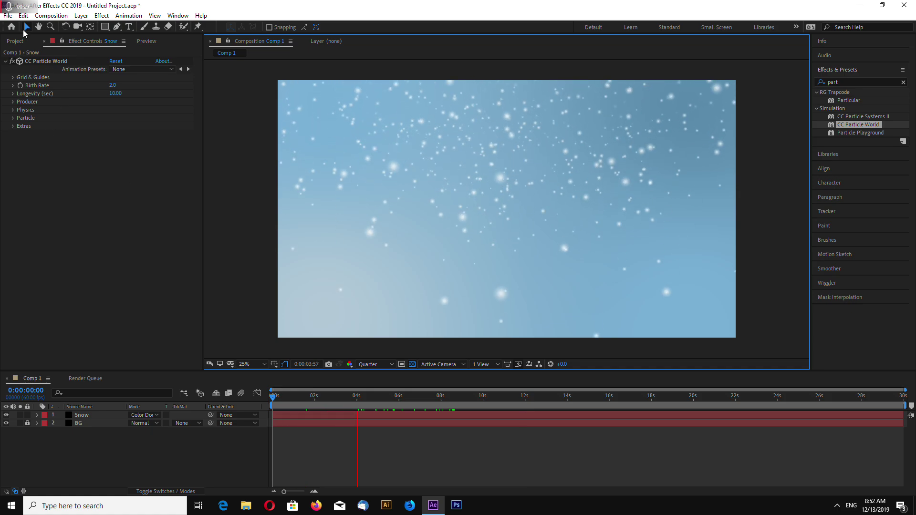
Close the snowfall project without saving and create a new 3840×2160, 60 fps Comp 1.
{"action": "left_click", "coordinate": [8, 15]}
{"action": "left_click", "coordinate": [62, 93]}
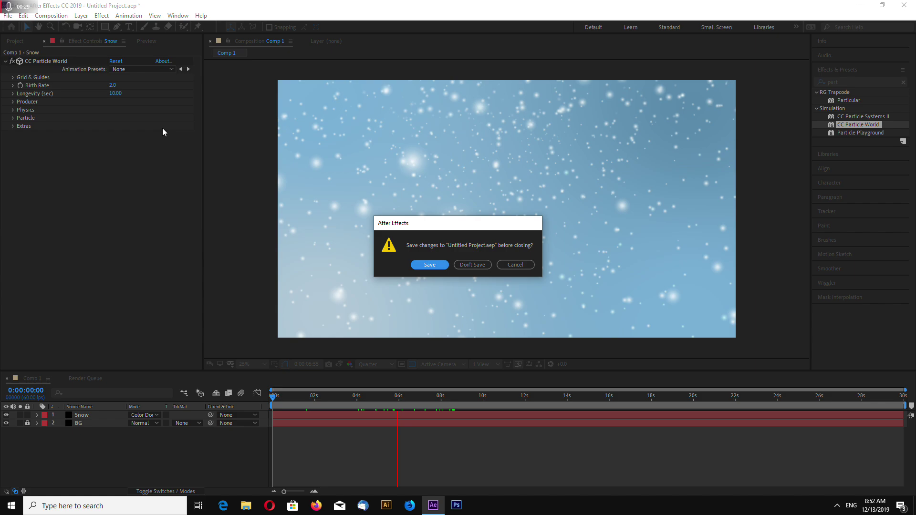
{"action": "left_click", "coordinate": [475, 265]}
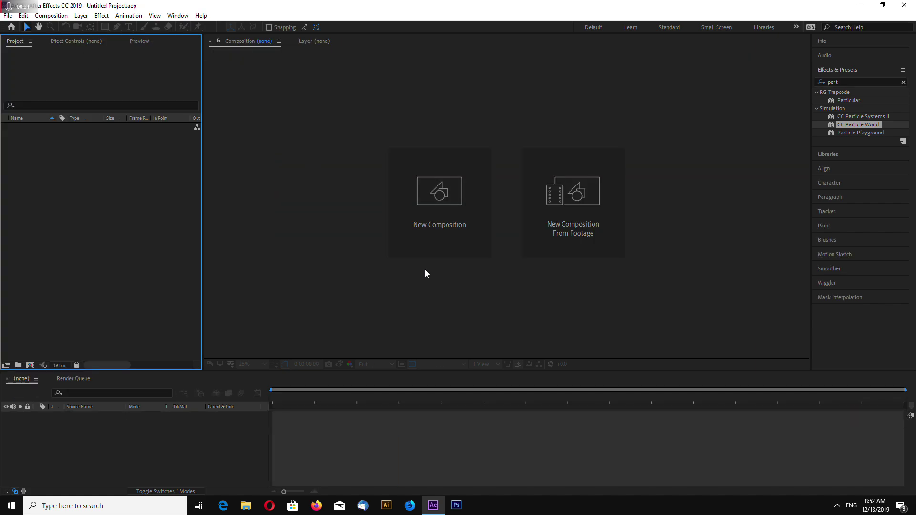
{"action": "left_click", "coordinate": [448, 220]}
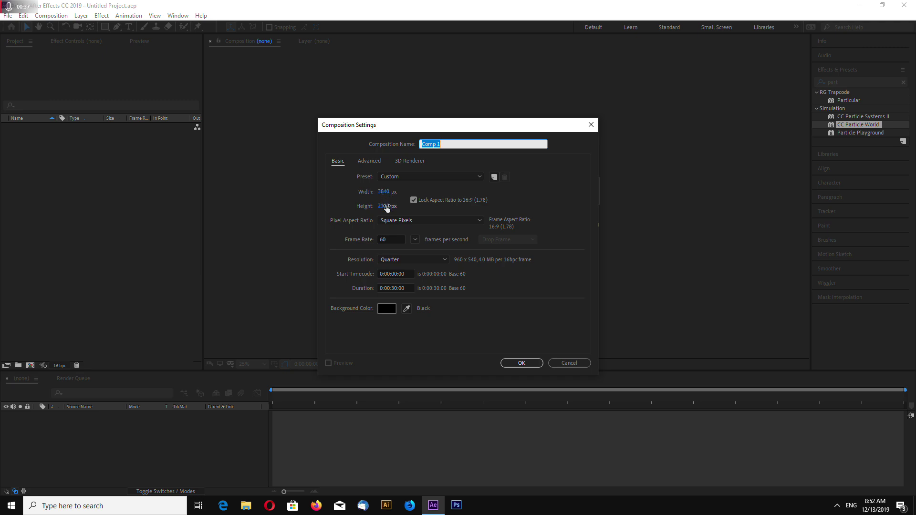
{"action": "left_click", "coordinate": [529, 363]}
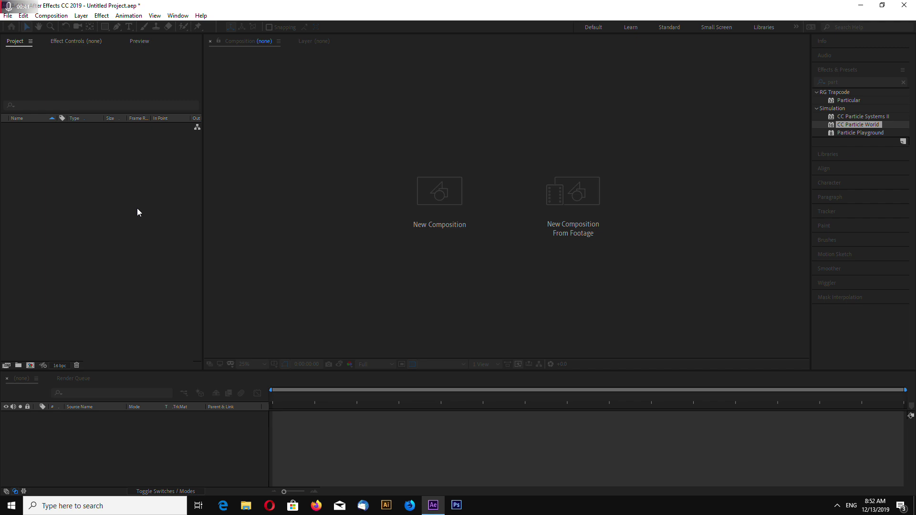
Add a new full-frame solid layer named BG to the timeline.
{"action": "right_click", "coordinate": [112, 431]}
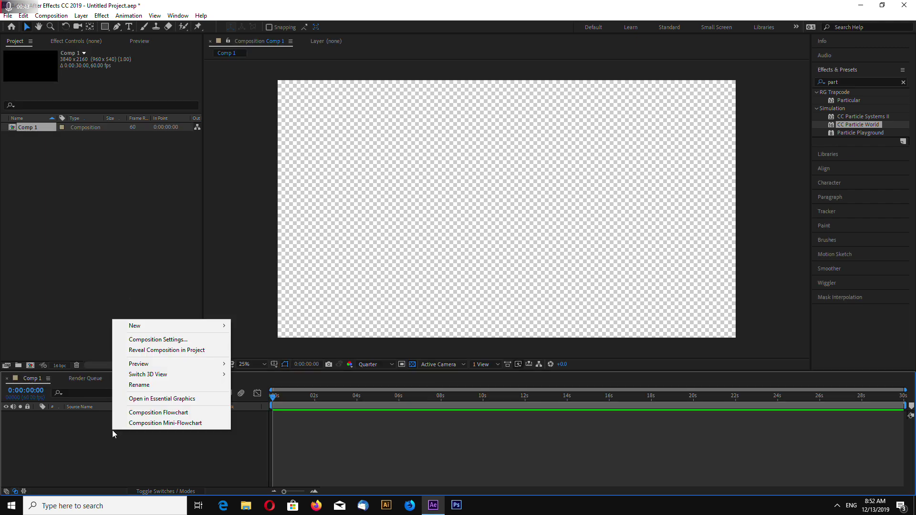
{"action": "left_click", "coordinate": [104, 454]}
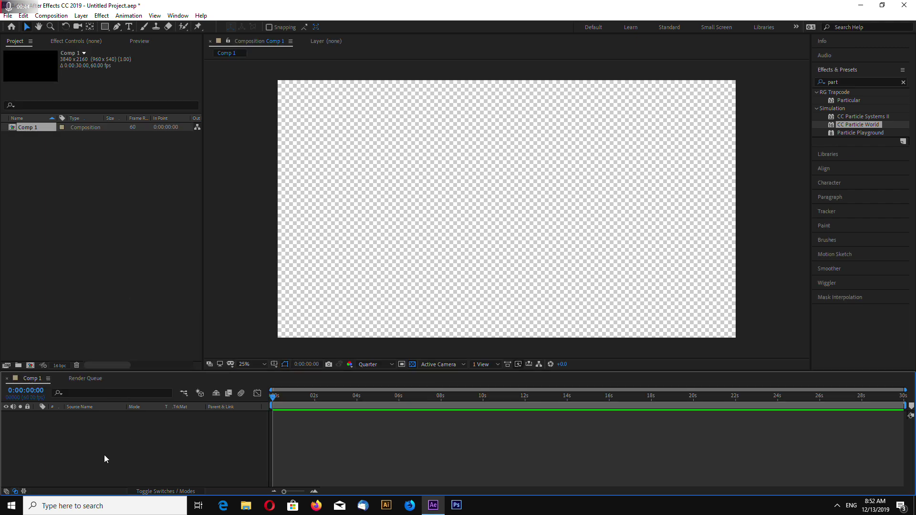
{"action": "right_click", "coordinate": [73, 436]}
{"action": "mouse_move", "coordinate": [92, 334]}
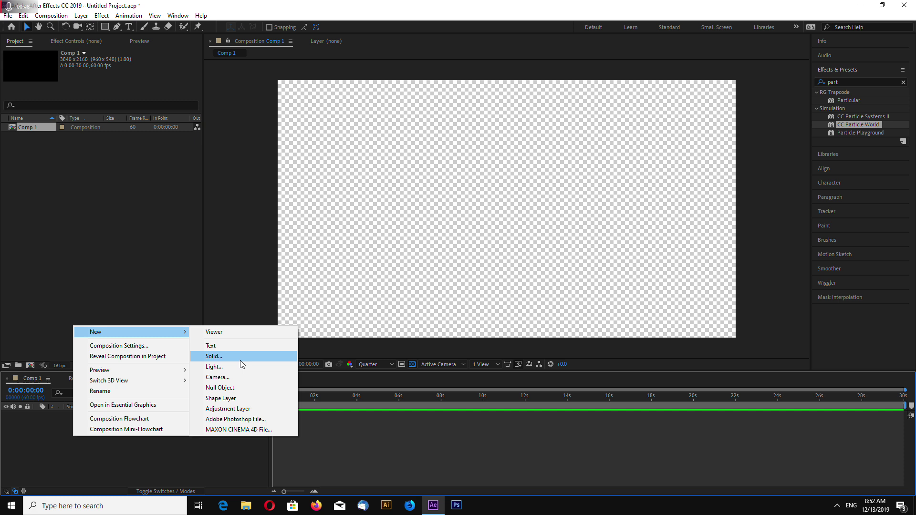
{"action": "left_click", "coordinate": [241, 360]}
{"action": "type", "text": "BG"}
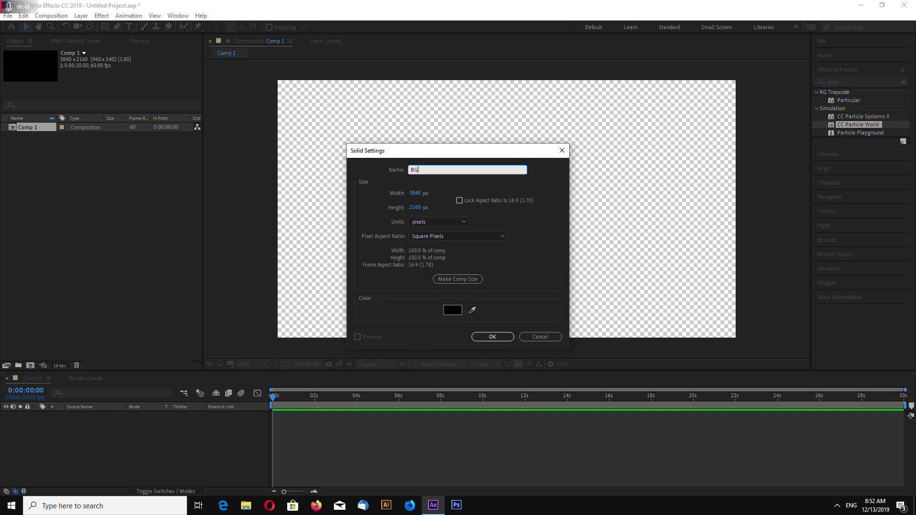
{"action": "key", "text": "Return"}
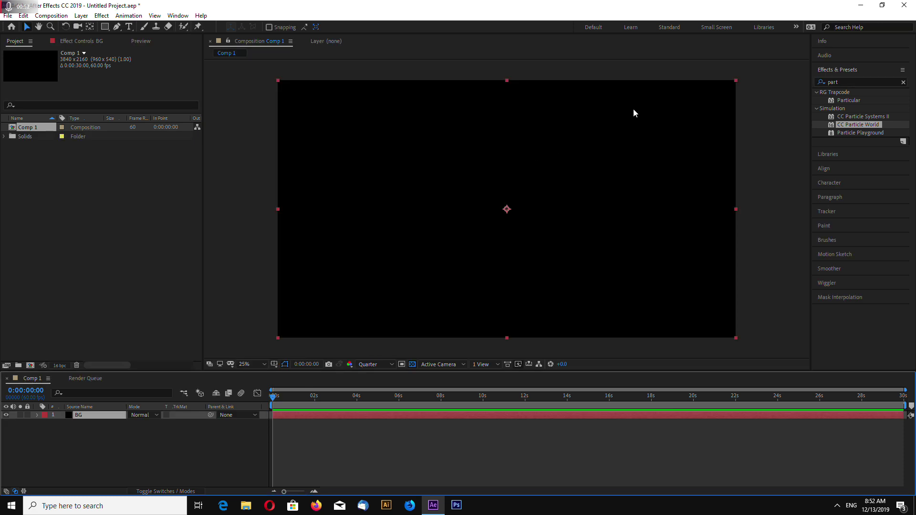
Search Effects & Presets for 'gradien' and apply 4-Color Gradient to BG.
{"action": "key", "text": "ctrl+5"}
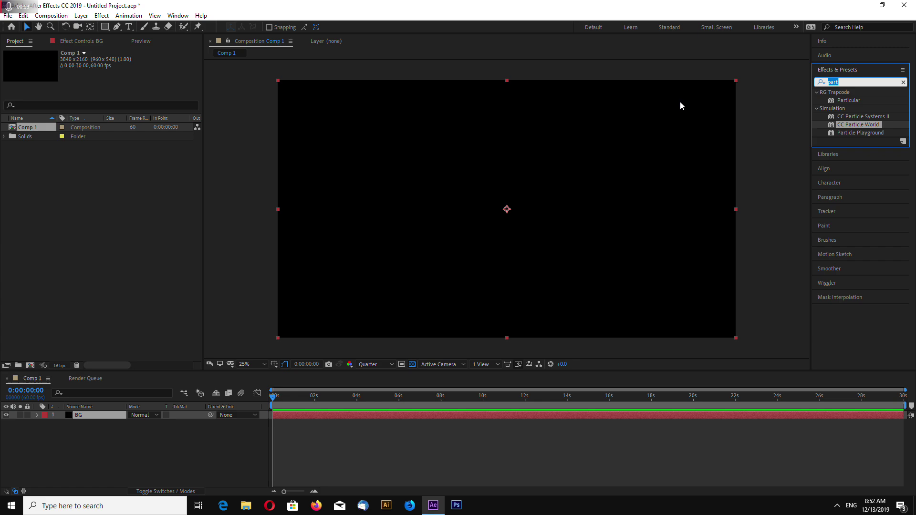
{"action": "type", "text": "gradien"}
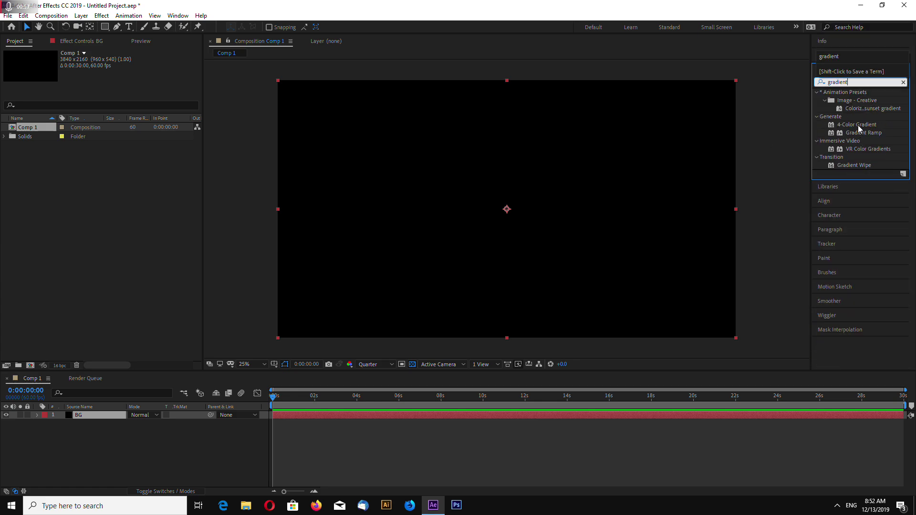
{"action": "left_click_drag", "start_coordinate": [859, 126], "coordinate": [91, 415]}
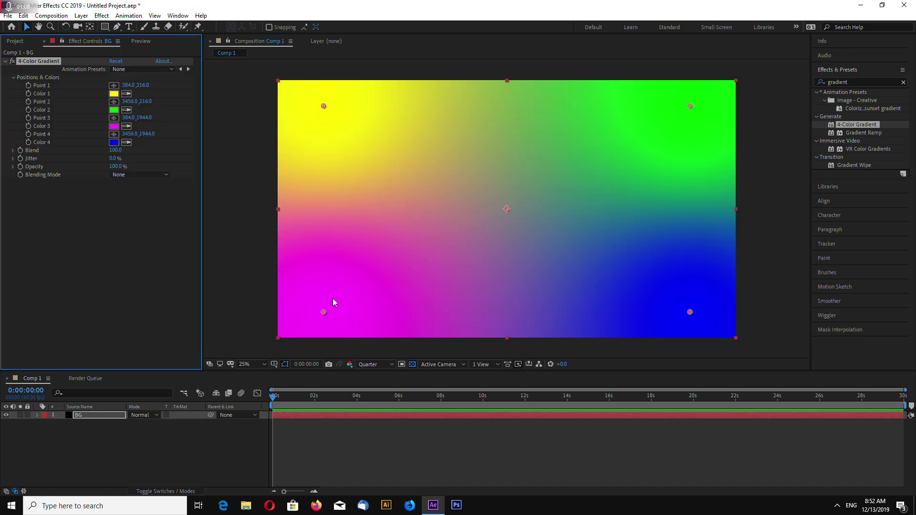
Set the gradient's Color 1 to a pale cyan (A6DEE8).
{"action": "left_click", "coordinate": [114, 93]}
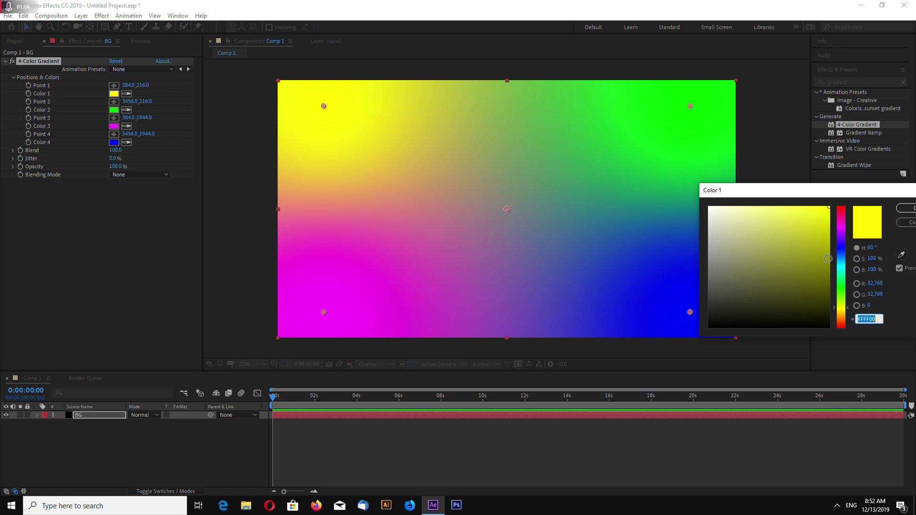
{"action": "left_click", "coordinate": [841, 268]}
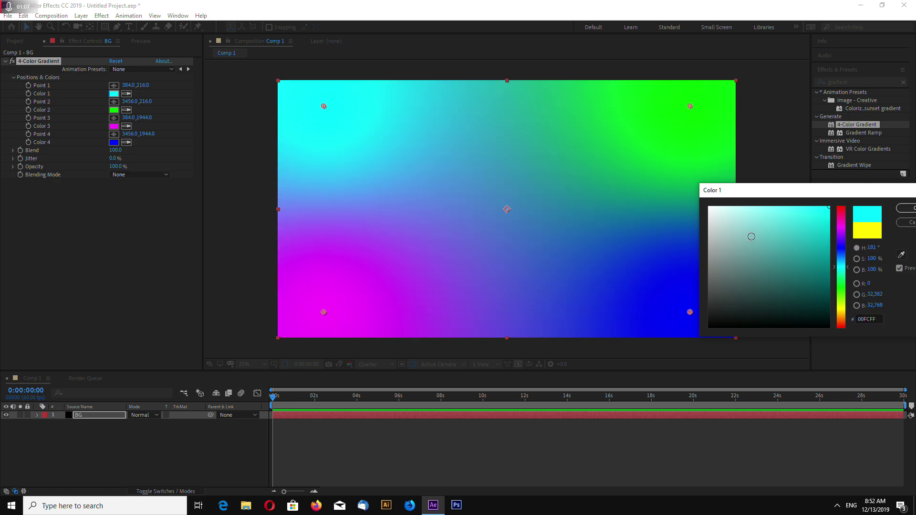
{"action": "left_click_drag", "start_coordinate": [773, 252], "coordinate": [758, 239]}
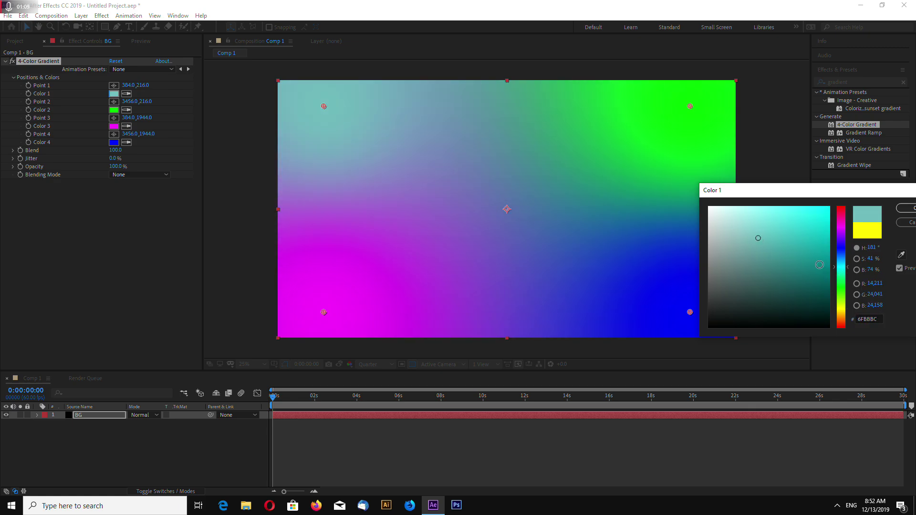
{"action": "left_click_drag", "start_coordinate": [835, 270], "coordinate": [837, 266]}
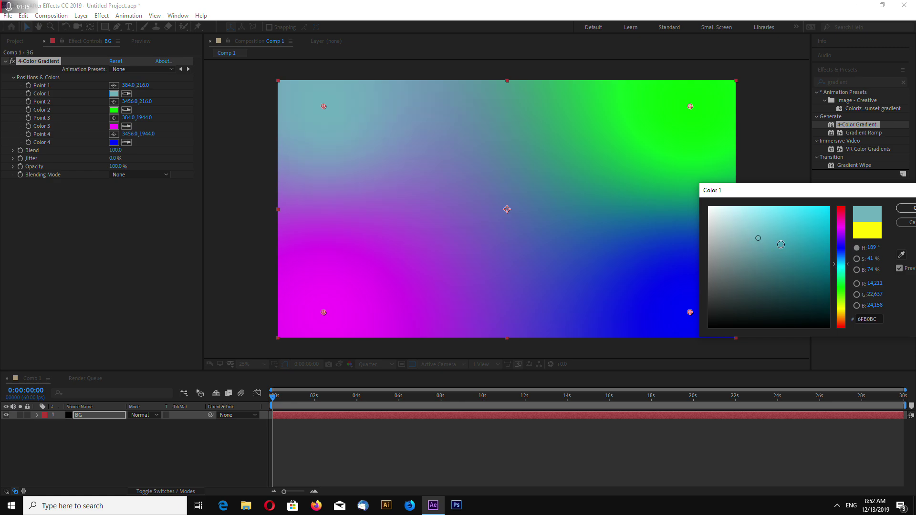
{"action": "mouse_move", "coordinate": [769, 232]}
{"action": "left_mouse_down"}
{"action": "mouse_move", "coordinate": [767, 216]}
{"action": "mouse_move", "coordinate": [736, 214]}
{"action": "mouse_move", "coordinate": [744, 217]}
{"action": "left_mouse_up"}
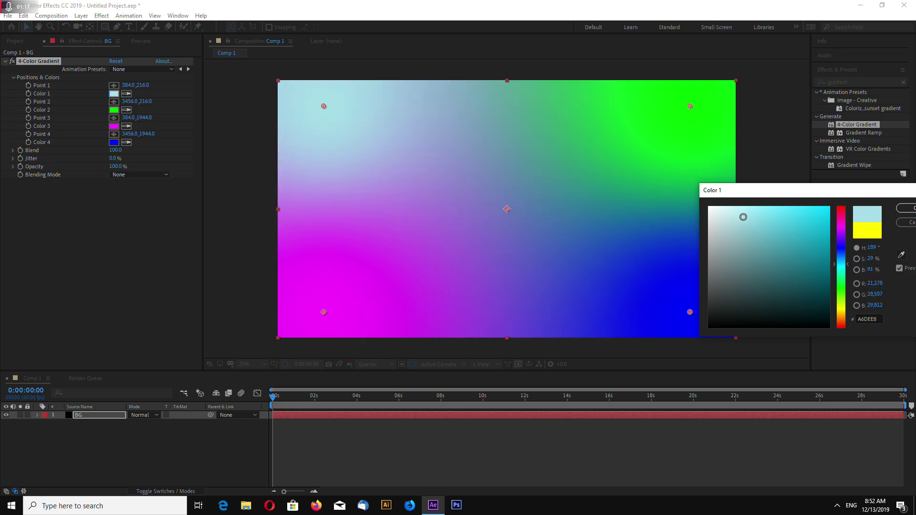
{"action": "left_click", "coordinate": [907, 208]}
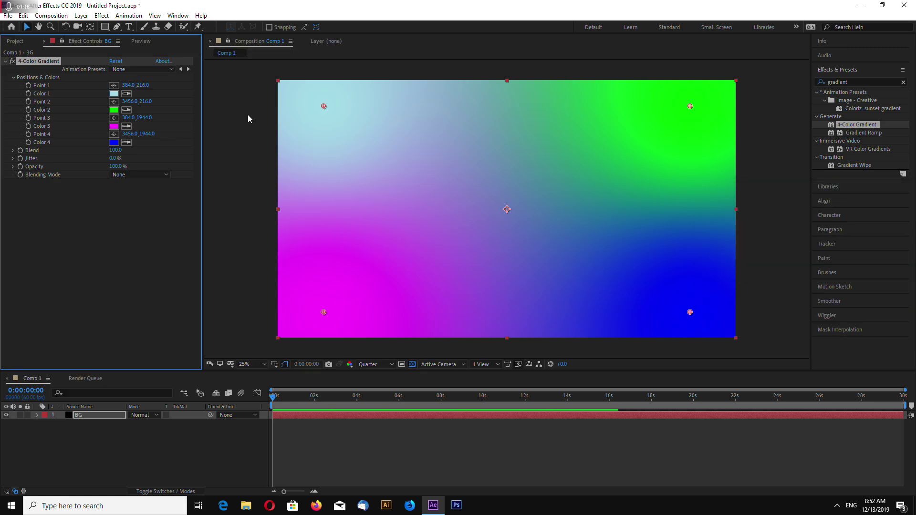
Eyedrop Color 1's pale cyan into Colors 2, 3 and 4.
{"action": "left_click", "coordinate": [127, 110]}
{"action": "left_click", "coordinate": [114, 93]}
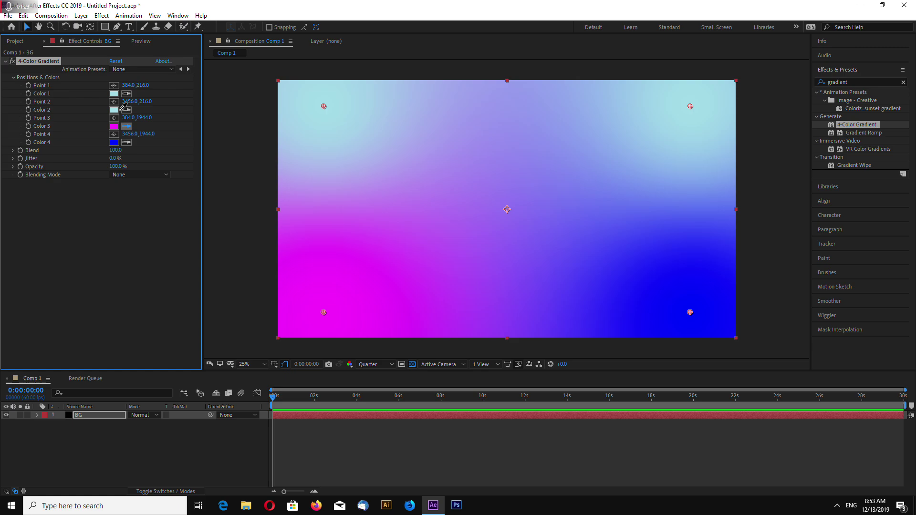
{"action": "left_click", "coordinate": [114, 109]}
{"action": "left_click", "coordinate": [126, 142]}
{"action": "left_click", "coordinate": [114, 126]}
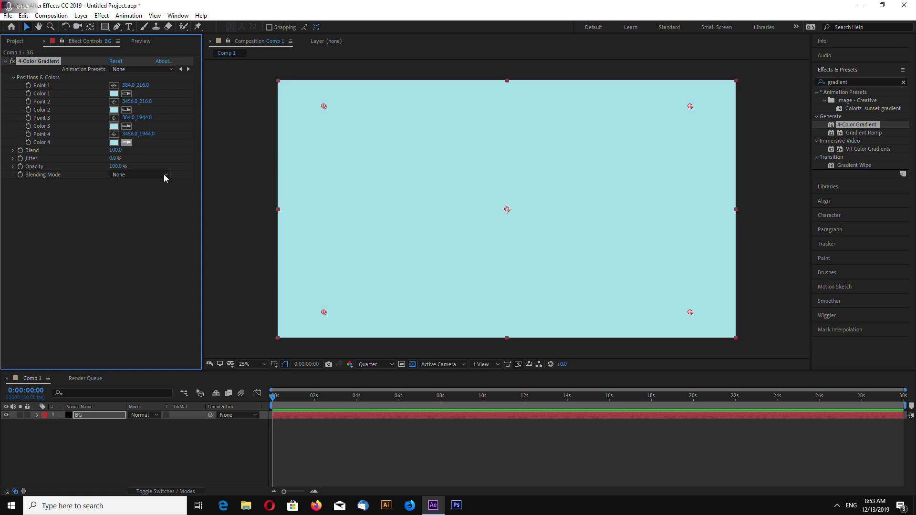
Darken Color 2 to a deeper teal.
{"action": "left_click", "coordinate": [114, 109]}
{"action": "left_click", "coordinate": [770, 245]}
{"action": "mouse_move", "coordinate": [772, 252]}
{"action": "left_mouse_down"}
{"action": "mouse_move", "coordinate": [779, 248]}
{"action": "mouse_move", "coordinate": [736, 225]}
{"action": "left_mouse_up"}
{"action": "left_click", "coordinate": [906, 208]}
{"action": "left_click", "coordinate": [114, 110]}
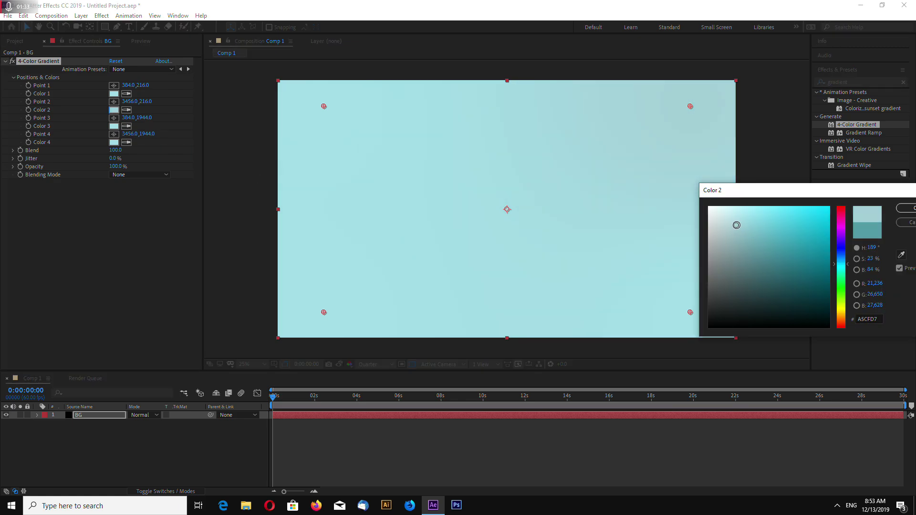
{"action": "left_click", "coordinate": [770, 241]}
{"action": "left_click", "coordinate": [907, 208]}
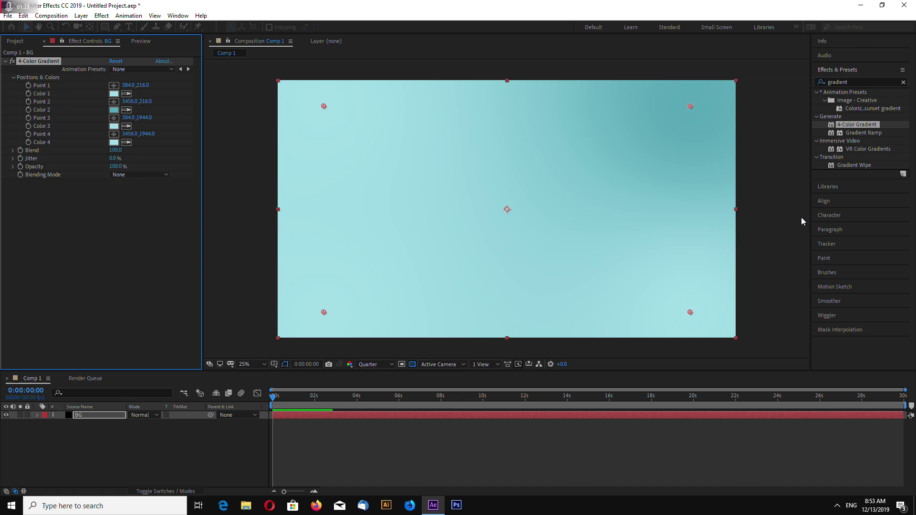
Darken Color 3 to a deep blue-teal and deselect the BG layer.
{"action": "left_click", "coordinate": [114, 126]}
{"action": "mouse_move", "coordinate": [744, 268]}
{"action": "left_mouse_down"}
{"action": "mouse_move", "coordinate": [768, 249]}
{"action": "mouse_move", "coordinate": [776, 261]}
{"action": "mouse_move", "coordinate": [769, 262]}
{"action": "mouse_move", "coordinate": [835, 260]}
{"action": "left_mouse_up"}
{"action": "left_click_drag", "start_coordinate": [775, 266], "coordinate": [775, 246]}
{"action": "left_click", "coordinate": [906, 208]}
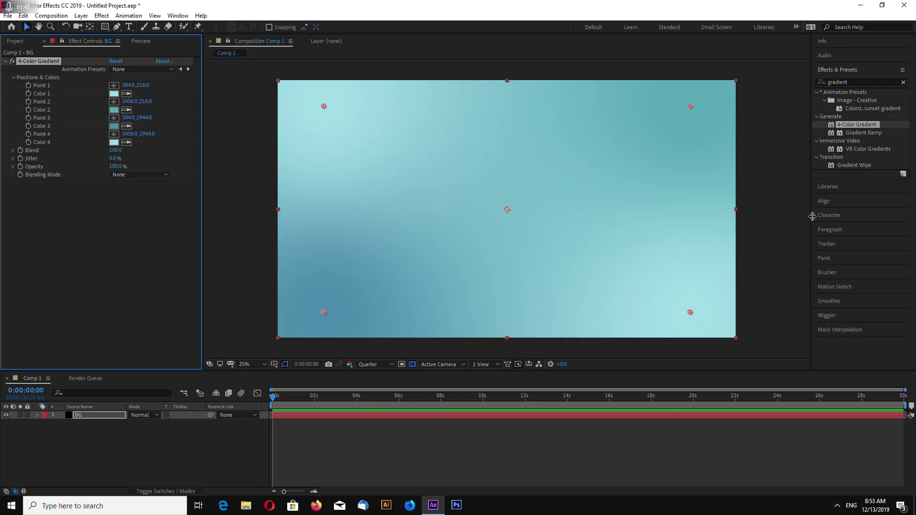
{"action": "left_click", "coordinate": [644, 349]}
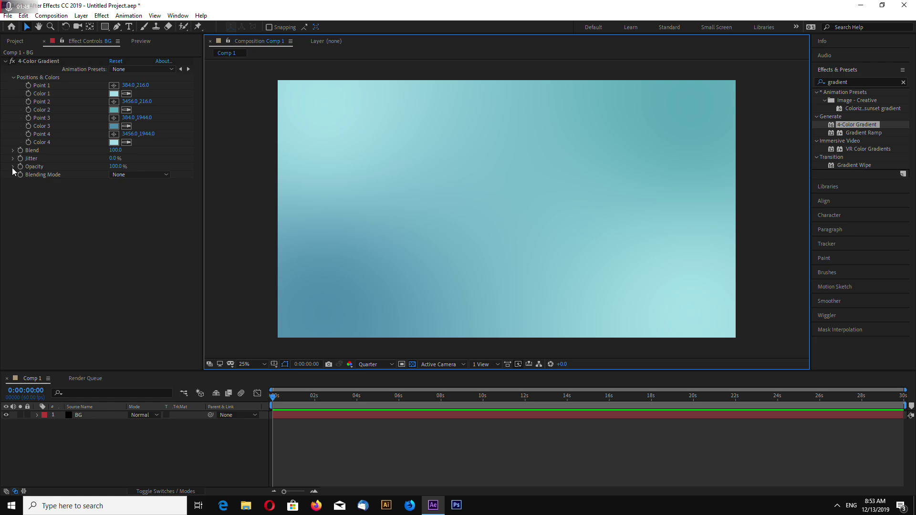
Lock the BG layer and add a new solid named Snow above it.
{"action": "left_click", "coordinate": [28, 416]}
{"action": "right_click", "coordinate": [78, 436]}
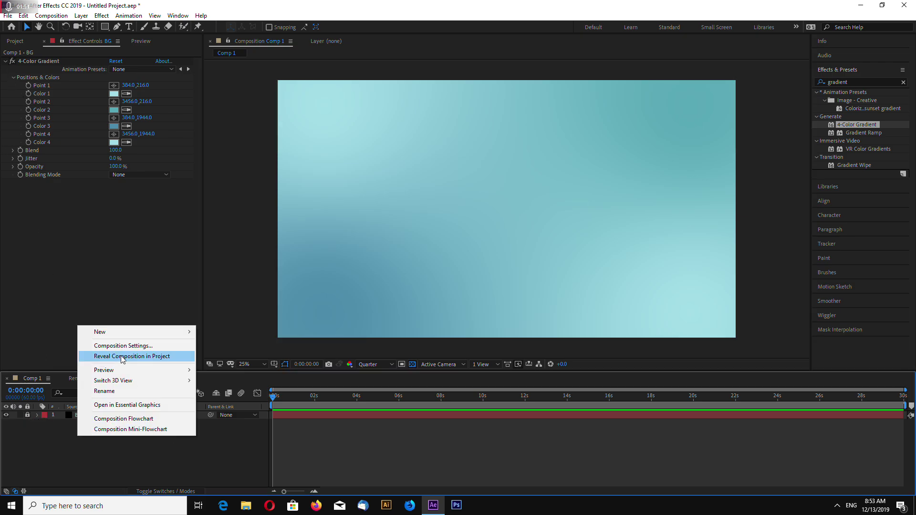
{"action": "mouse_move", "coordinate": [109, 331]}
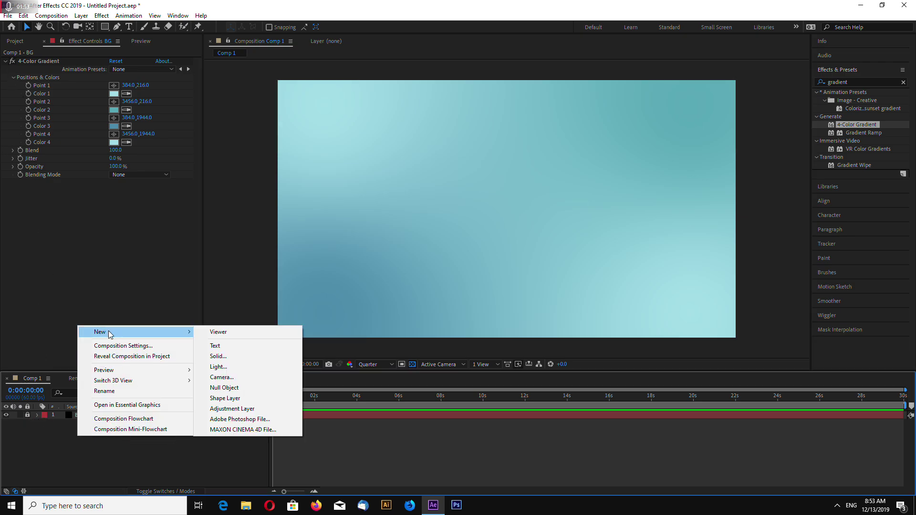
{"action": "left_click", "coordinate": [217, 357]}
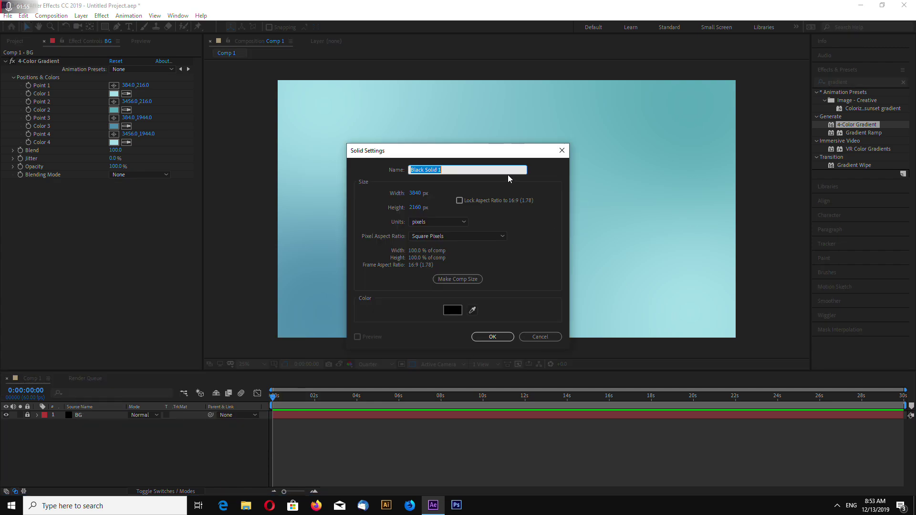
{"action": "type", "text": "Snow"}
{"action": "left_click", "coordinate": [491, 337]}
Apply CC Particle World to Snow via the 'part' search and move to 0:00:01:08.
{"action": "left_click", "coordinate": [854, 82]}
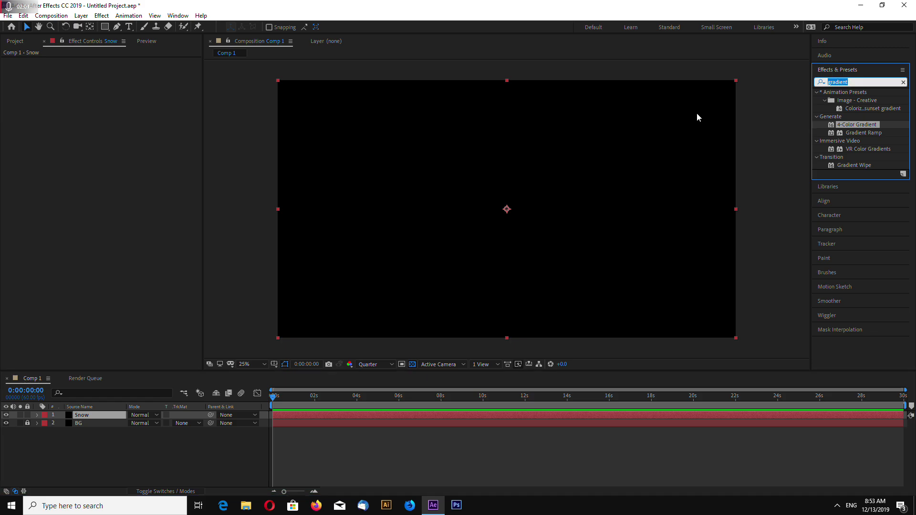
{"action": "type", "text": "pra"}
{"action": "key", "text": "BackSpace"}
{"action": "key", "text": "BackSpace"}
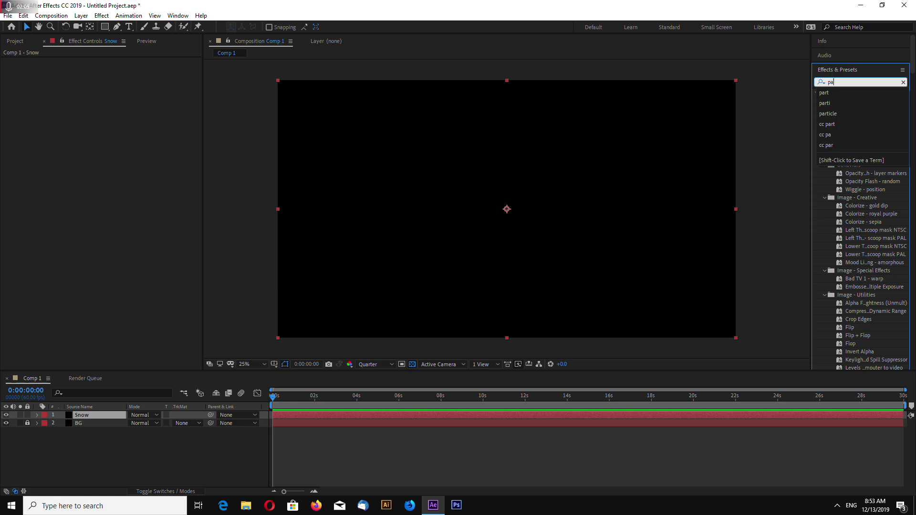
{"action": "type", "text": "ar"}
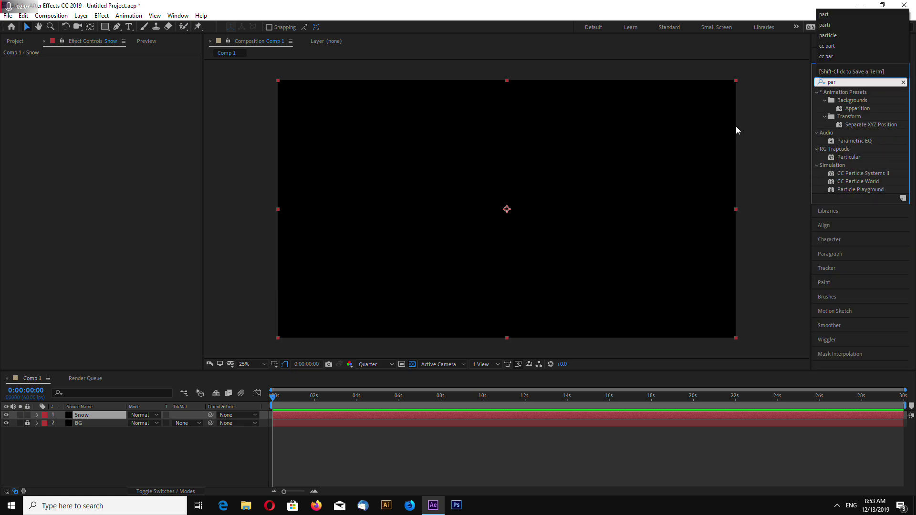
{"action": "type", "text": "t"}
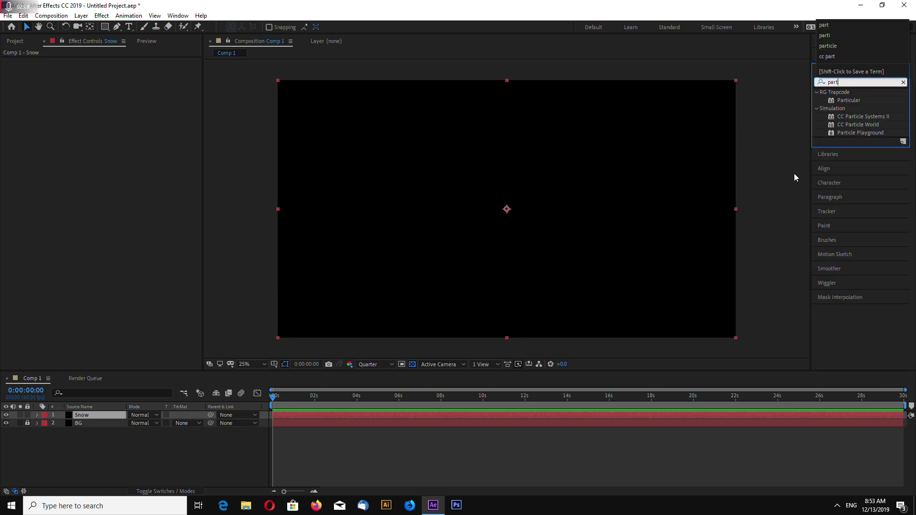
{"action": "double_click", "coordinate": [870, 125]}
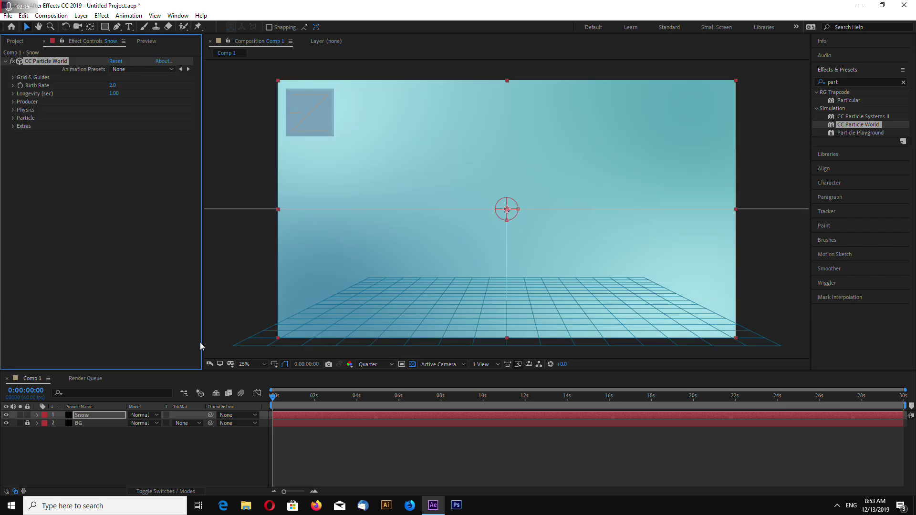
{"action": "left_click_drag", "start_coordinate": [275, 402], "coordinate": [297, 399]}
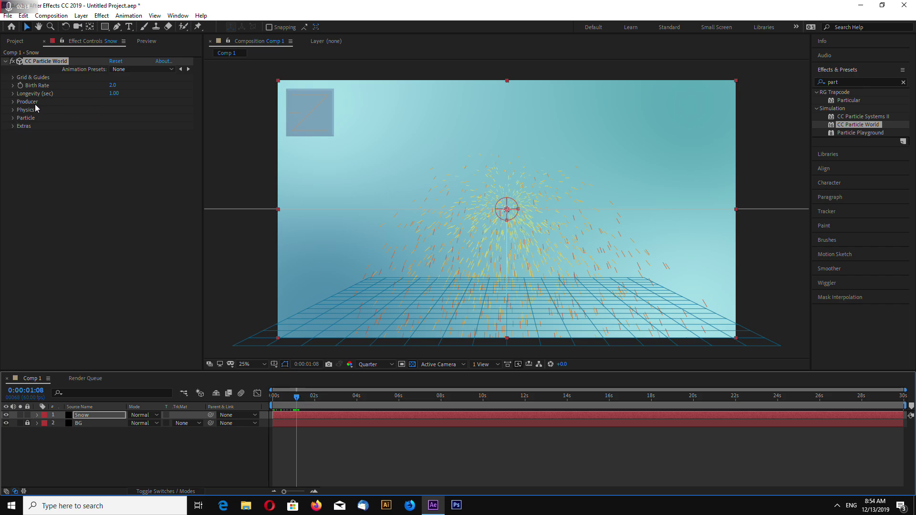
Set the Producer to Radius Y 0.085, Radius X 0.665, Position Y -0.38, Radius Z 0.655.
{"action": "left_click", "coordinate": [13, 102]}
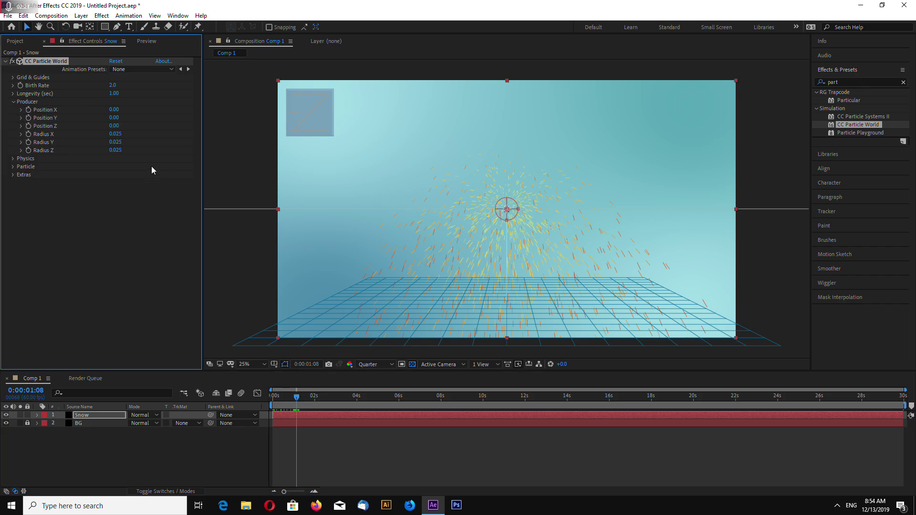
{"action": "left_click", "coordinate": [121, 142]}
{"action": "type", "text": "0.085"}
{"action": "key", "text": "Return"}
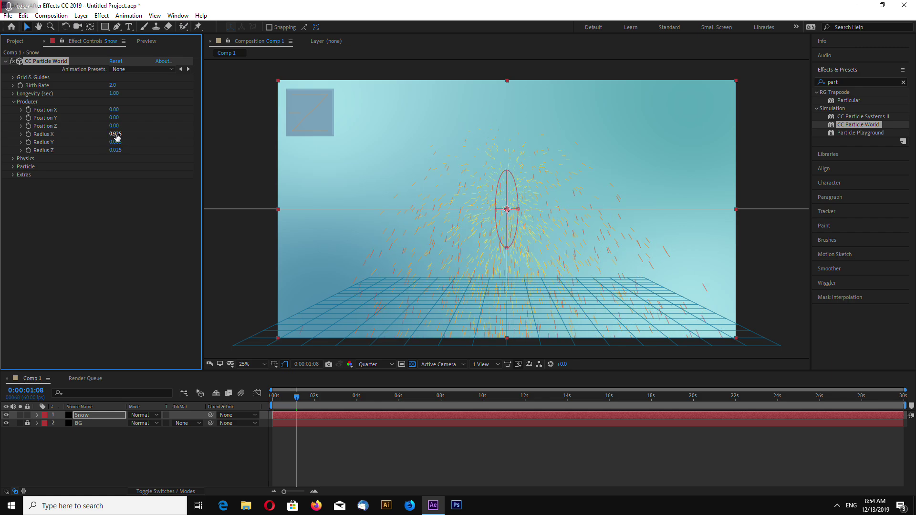
{"action": "left_click_drag", "start_coordinate": [117, 136], "coordinate": [147, 137]}
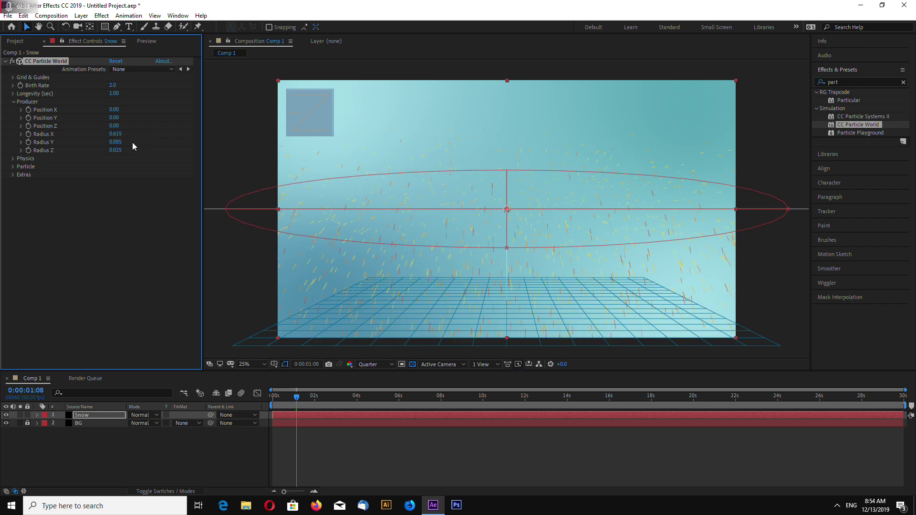
{"action": "left_click_drag", "start_coordinate": [115, 135], "coordinate": [110, 109]}
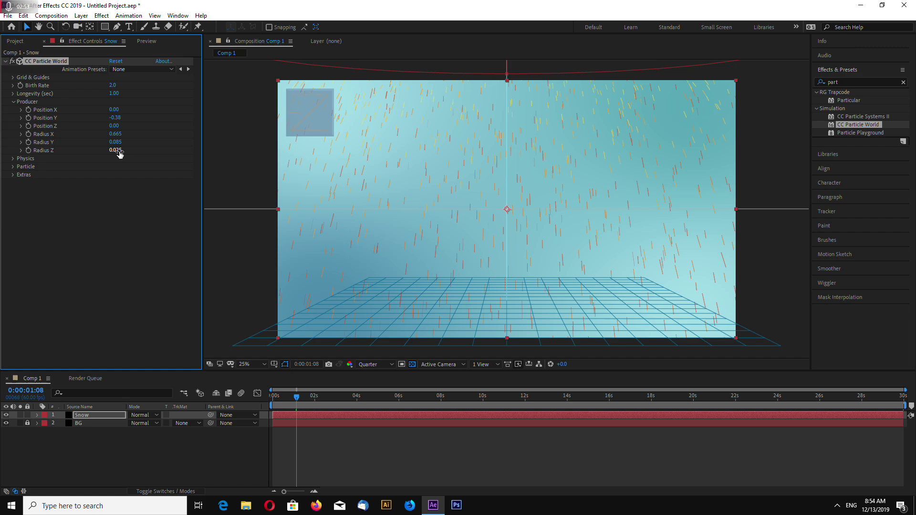
{"action": "left_click_drag", "start_coordinate": [119, 152], "coordinate": [146, 147]}
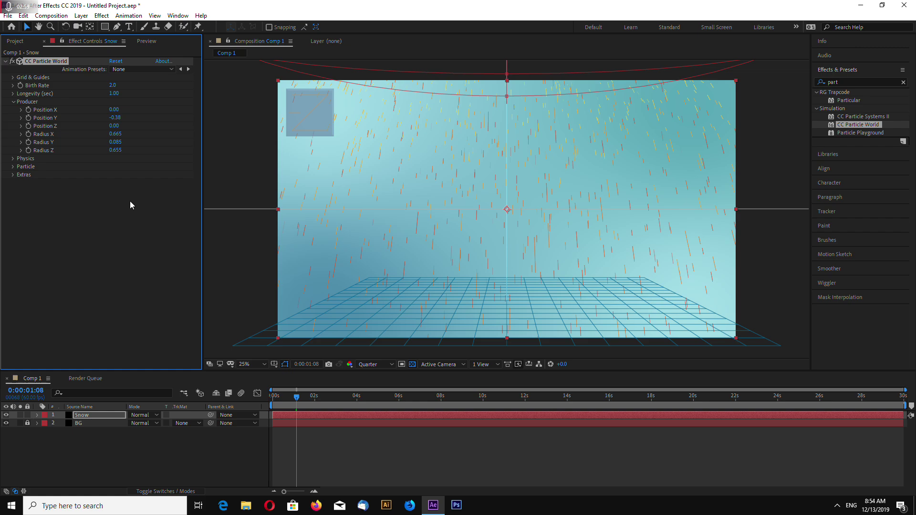
Set Particle Type to Faded Sphere, Birth Color to white and Death Color to 000000.
{"action": "left_click", "coordinate": [13, 101]}
{"action": "left_click", "coordinate": [137, 126]}
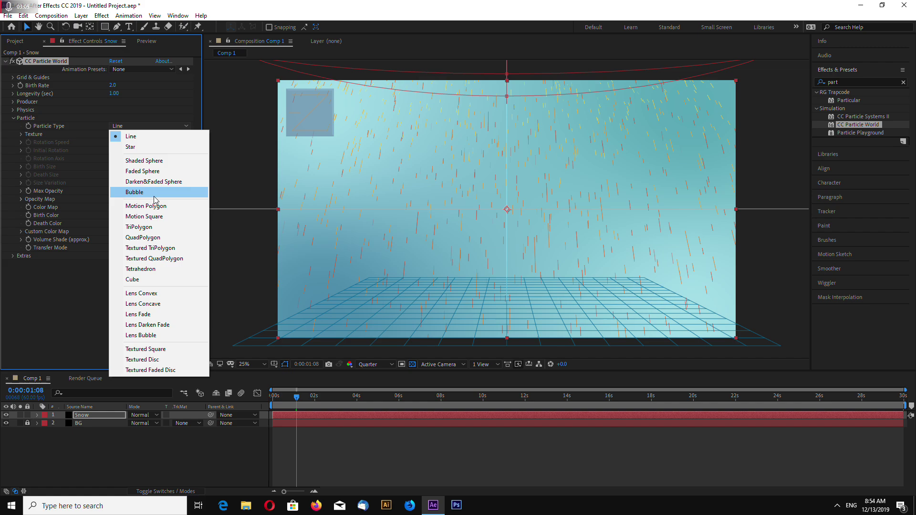
{"action": "left_click", "coordinate": [149, 171]}
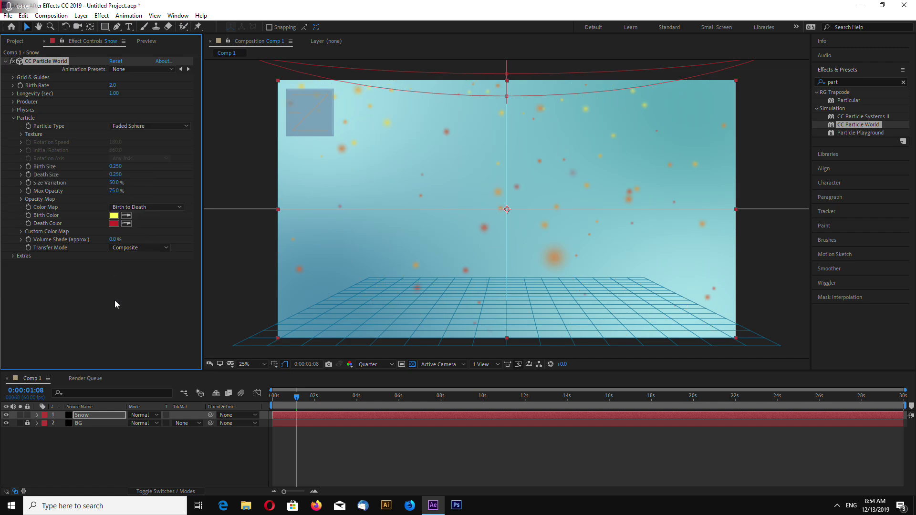
{"action": "left_click", "coordinate": [113, 215]}
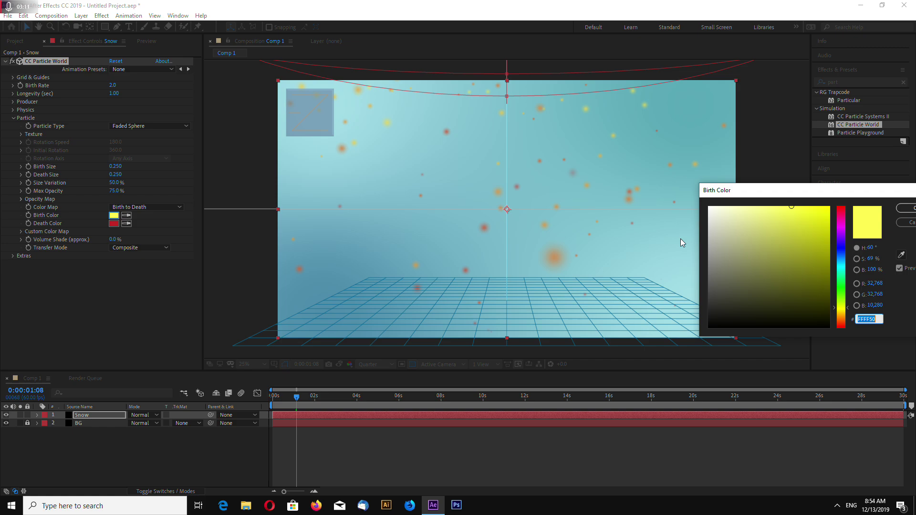
{"action": "left_click", "coordinate": [907, 208]}
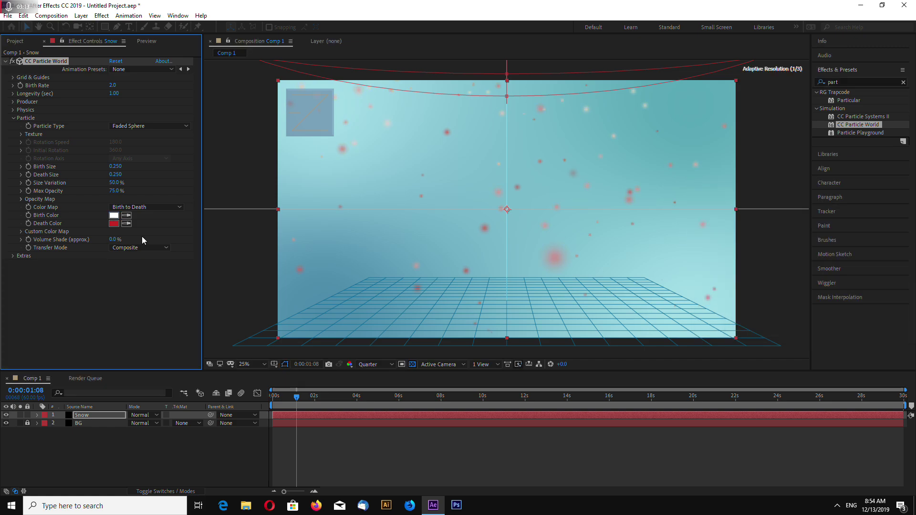
{"action": "left_click", "coordinate": [114, 224]}
{"action": "type", "text": "000000"}
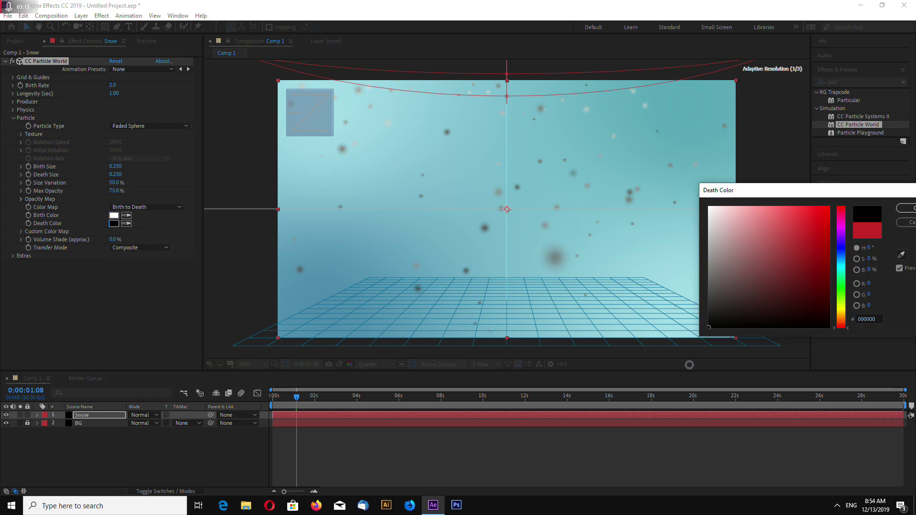
{"action": "left_click", "coordinate": [900, 210]}
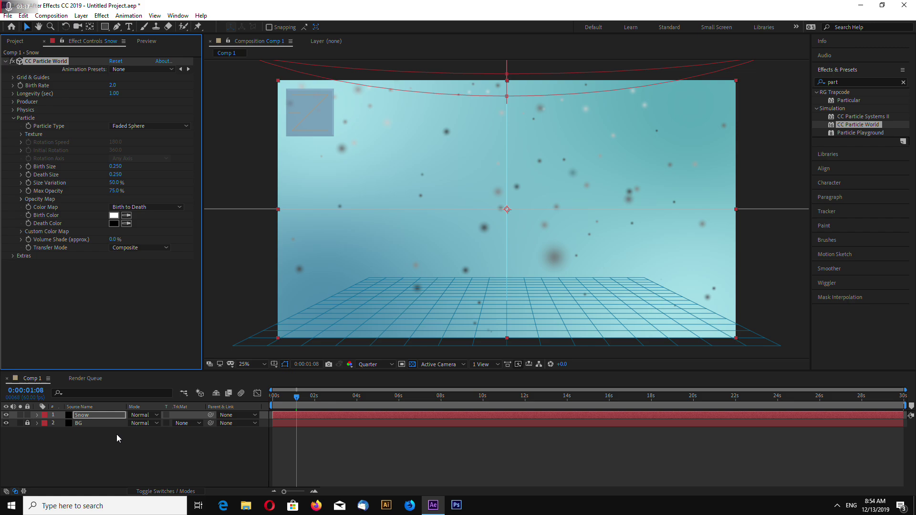
Set the Snow layer to Color Dodge, Birth and Death Size to 0.100, and preview from the start.
{"action": "left_click", "coordinate": [153, 418]}
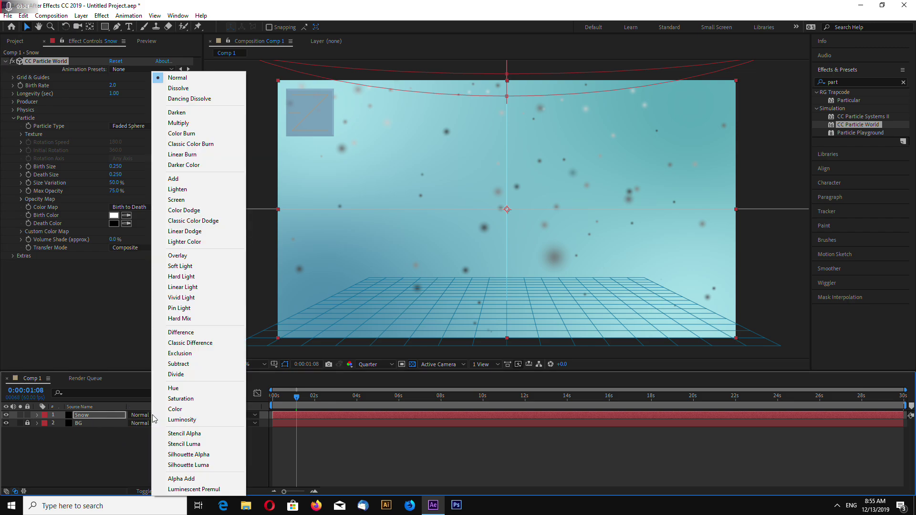
{"action": "left_click", "coordinate": [176, 210]}
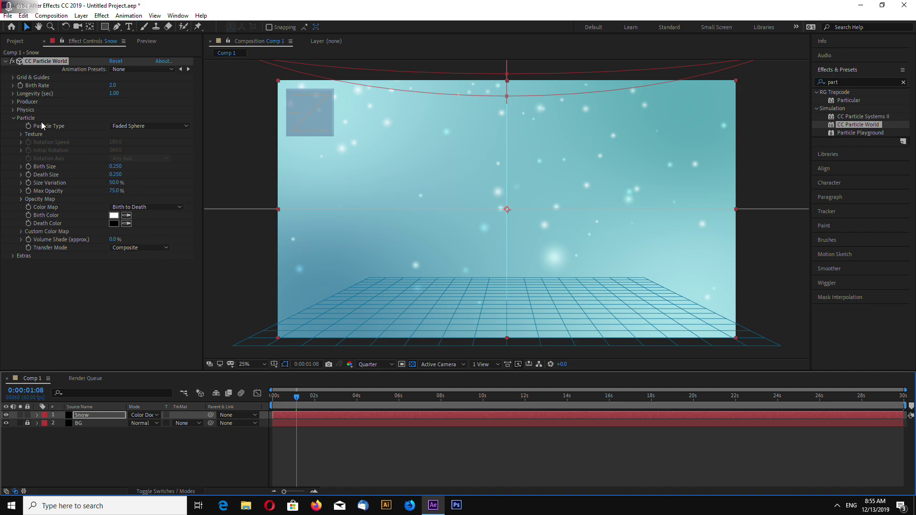
{"action": "left_click", "coordinate": [115, 167]}
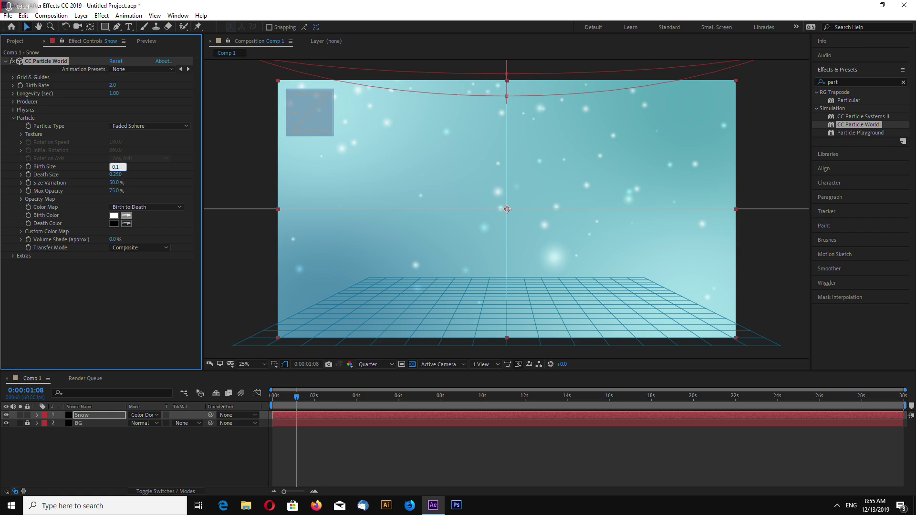
{"action": "key", "text": "Return"}
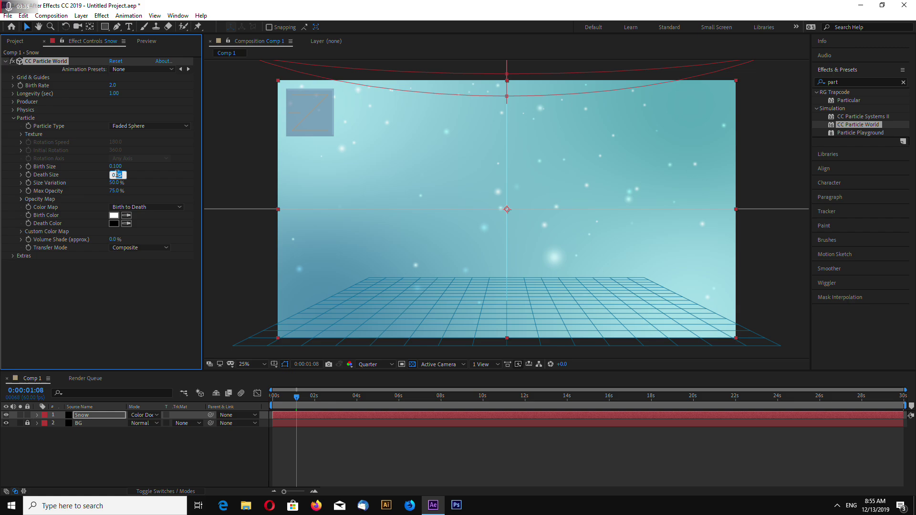
{"action": "left_click", "coordinate": [118, 175]}
{"action": "type", "text": "0.1"}
{"action": "key", "text": "Return"}
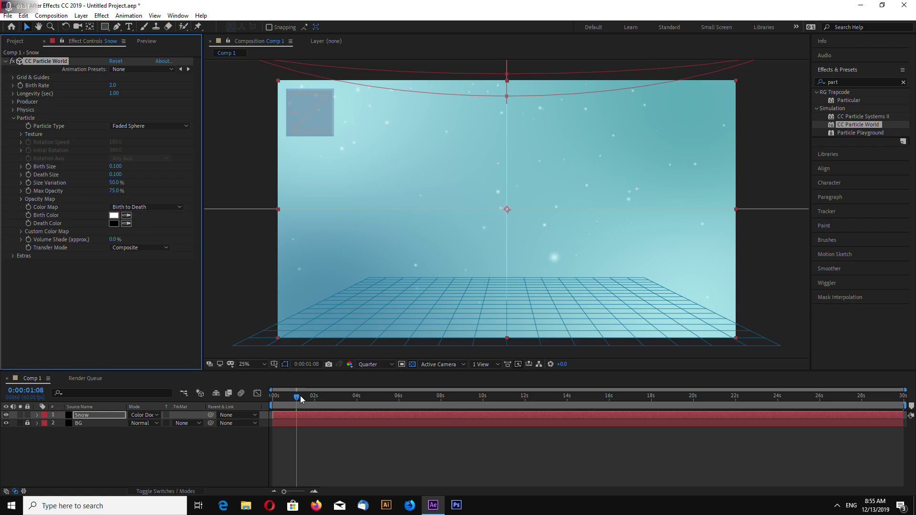
{"action": "key", "text": "Home"}
{"action": "key", "text": "space"}
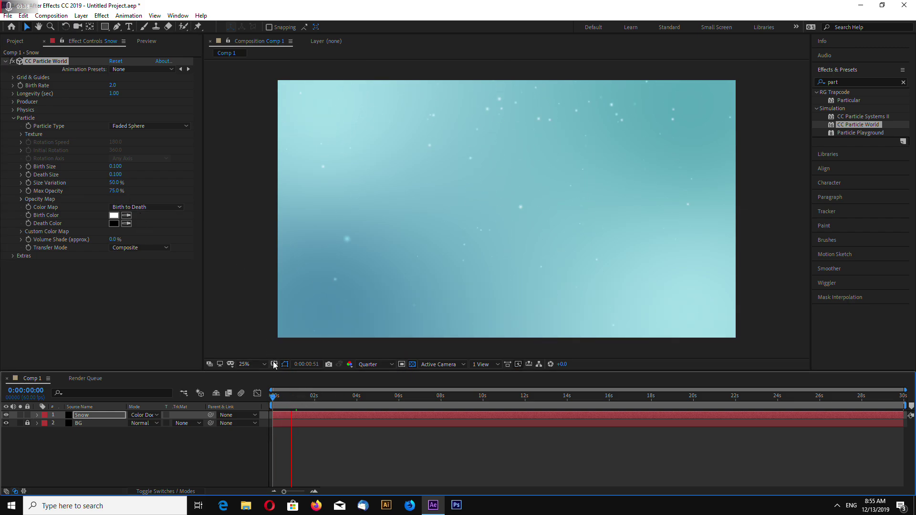
Set the particle Birth Rate to 4.0 and preview the falling snow.
{"action": "left_click", "coordinate": [273, 400]}
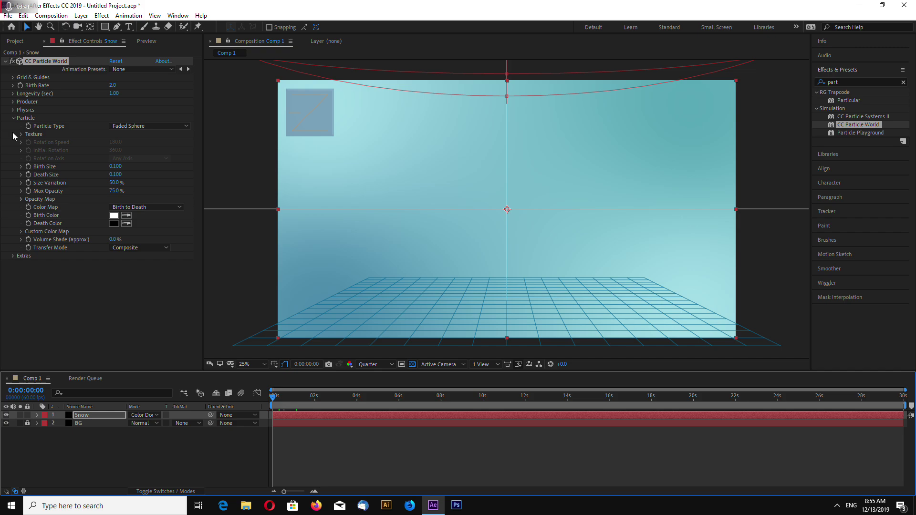
{"action": "left_click", "coordinate": [13, 118]}
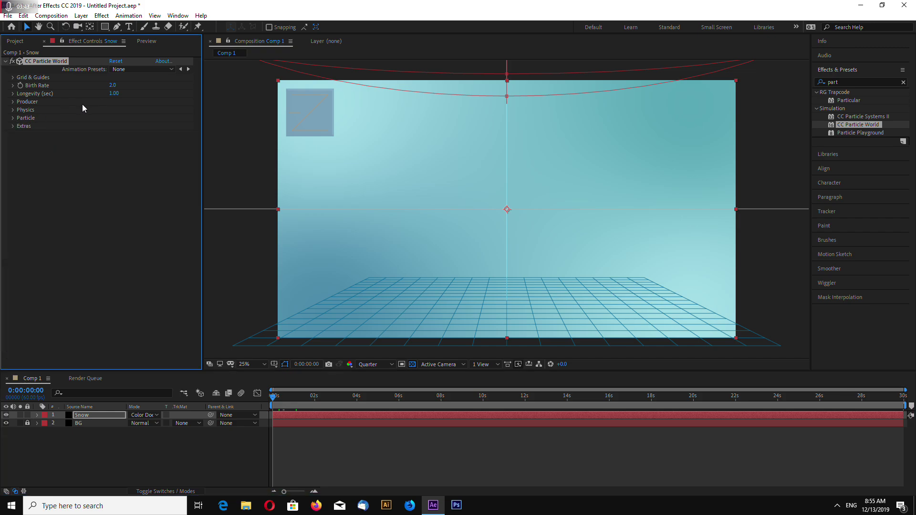
{"action": "type", "text": "4"}
{"action": "key", "text": "Return"}
{"action": "key", "text": "space"}
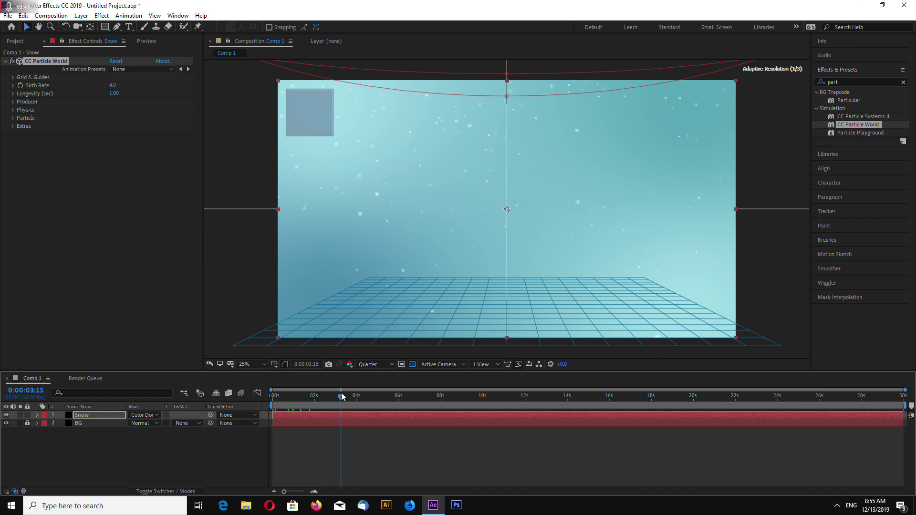
Set Longevity to 5 seconds and move the playhead to about 4 seconds.
{"action": "left_click", "coordinate": [114, 94]}
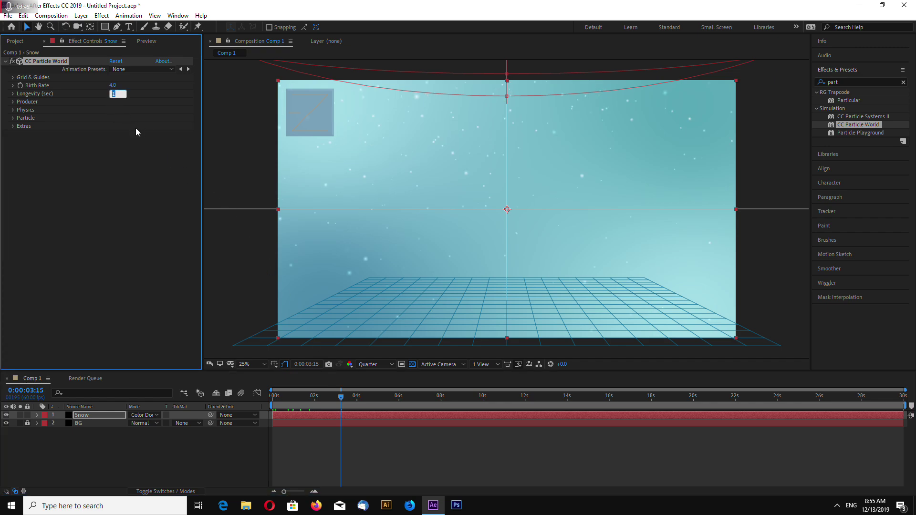
{"action": "type", "text": "5"}
{"action": "key", "text": "Return"}
{"action": "left_click_drag", "start_coordinate": [343, 400], "coordinate": [366, 400]}
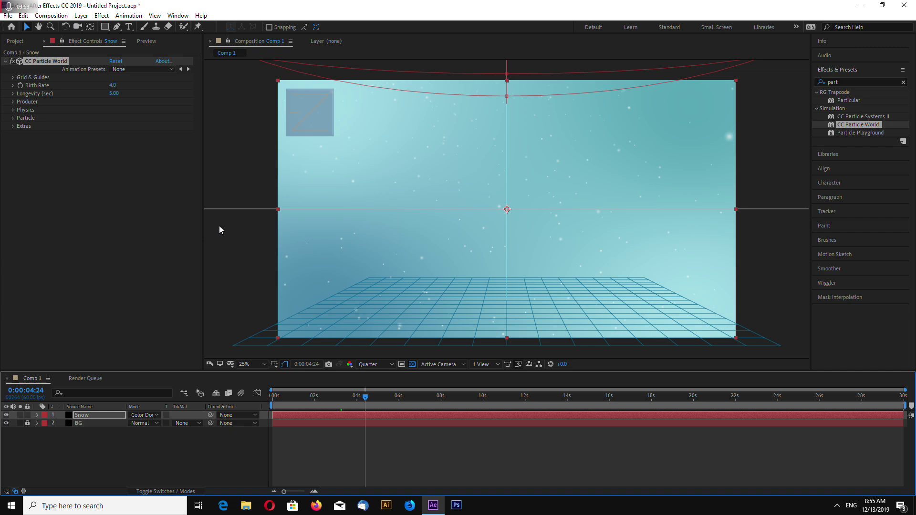
Set Physics Animation to Jet Sideways with Velocity 0.10 and Gravity 0.050, then hide the grid.
{"action": "left_click", "coordinate": [13, 109]}
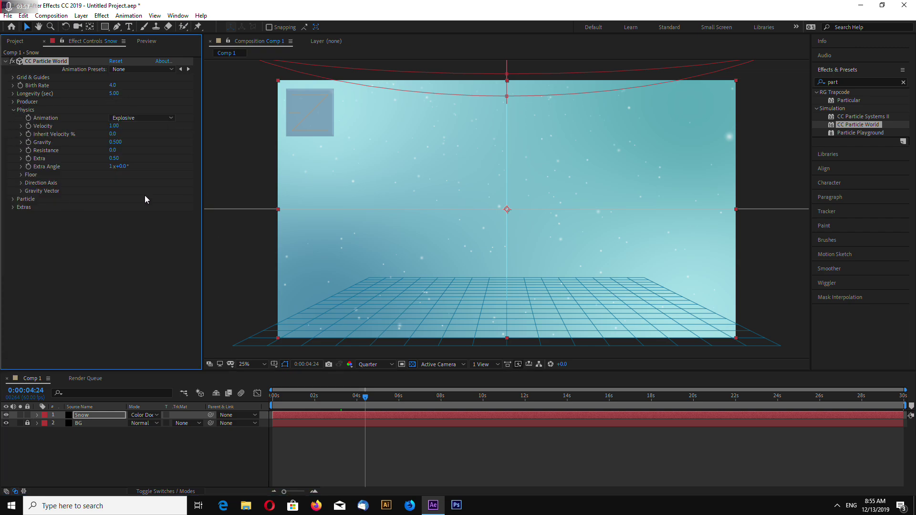
{"action": "left_click", "coordinate": [138, 117]}
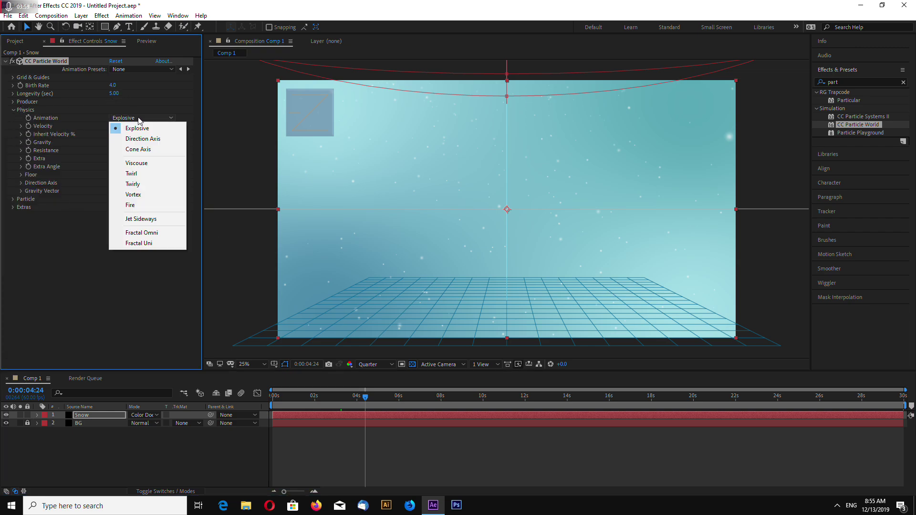
{"action": "left_click", "coordinate": [156, 219]}
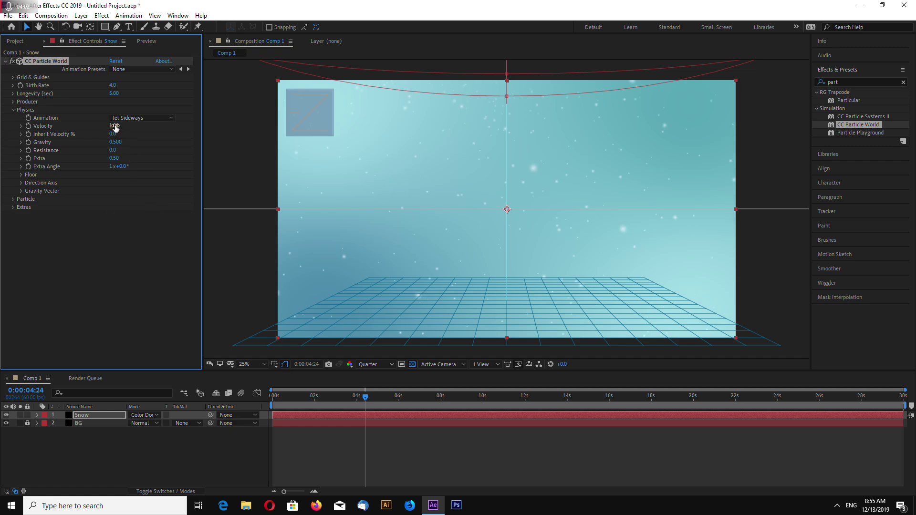
{"action": "type", "text": "0.1"}
{"action": "key", "text": "Return"}
{"action": "left_click", "coordinate": [115, 142]}
{"action": "type", "text": "0"}
{"action": "key", "text": "Return"}
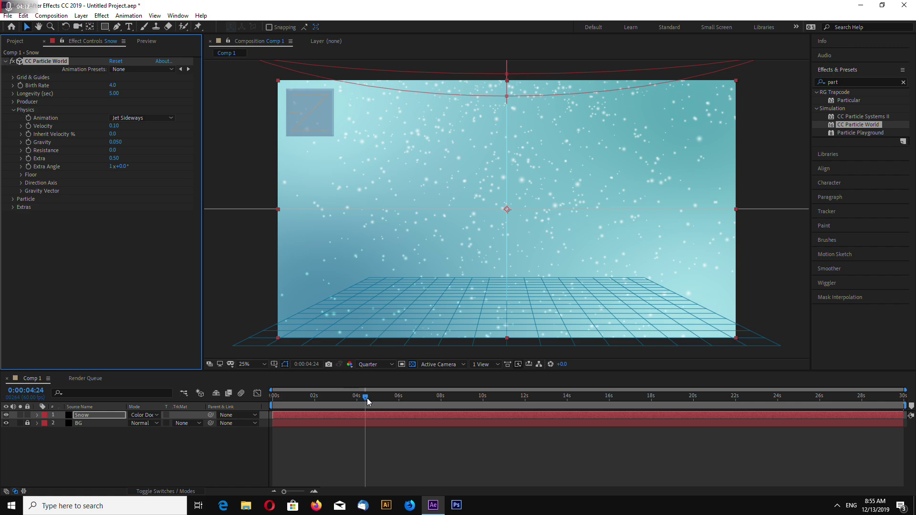
{"action": "left_click_drag", "start_coordinate": [367, 402], "coordinate": [284, 398]}
{"action": "left_click", "coordinate": [239, 319]}
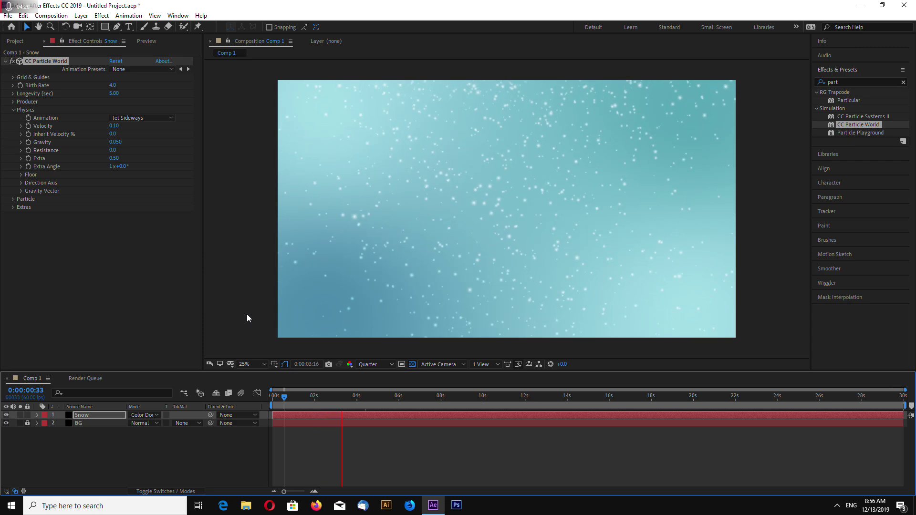
From the comp start, set the snow's CC Particle World Gravity to 0.015.
{"action": "left_click_drag", "start_coordinate": [307, 398], "coordinate": [272, 396]}
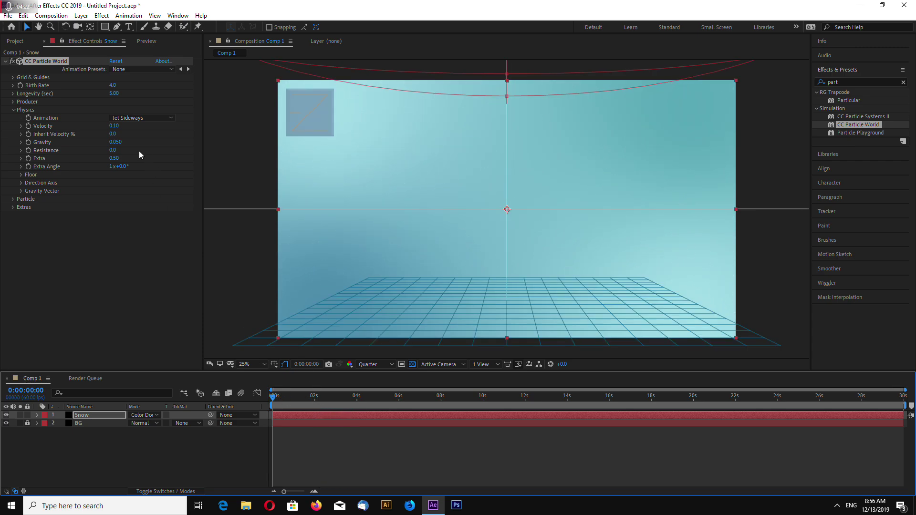
{"action": "left_click", "coordinate": [119, 142]}
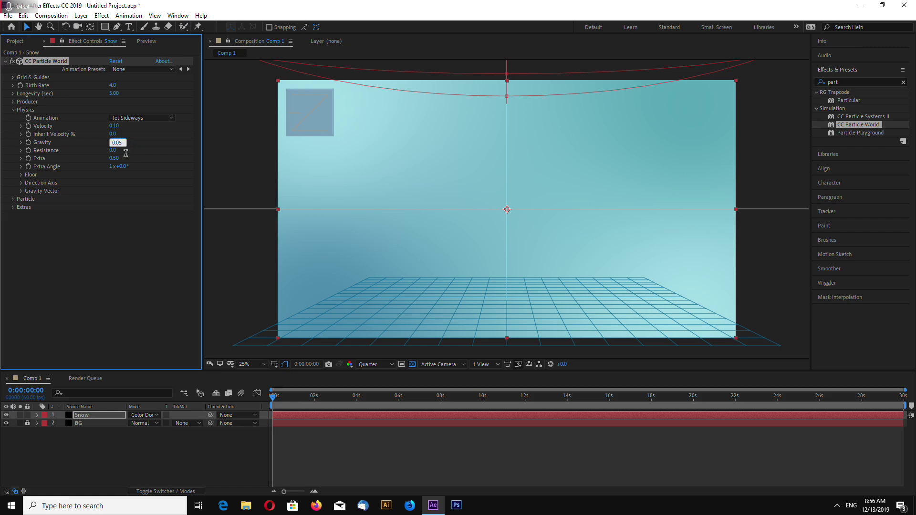
{"action": "type", "text": "0.015"}
{"action": "left_click", "coordinate": [239, 308]}
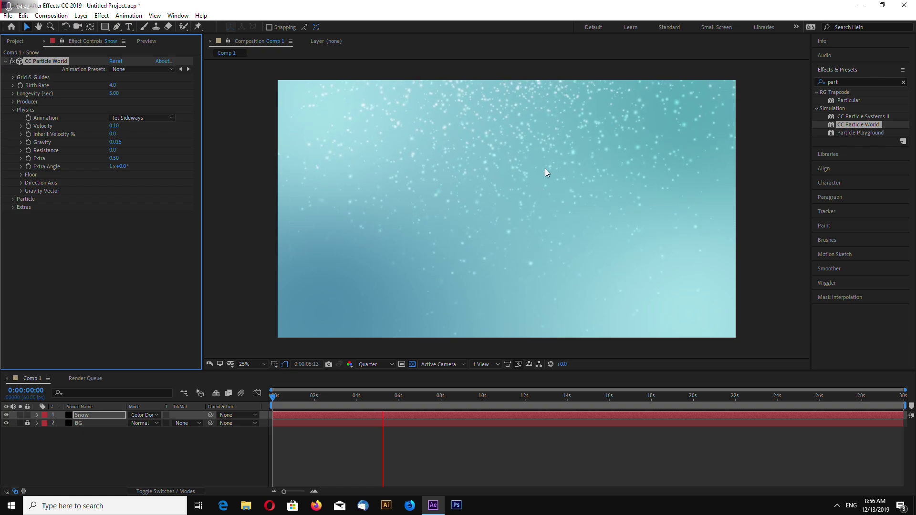
Reduce the snow Birth Rate to 3.0 and preview from about 3.5 seconds.
{"action": "left_click", "coordinate": [113, 85]}
{"action": "type", "text": "3"}
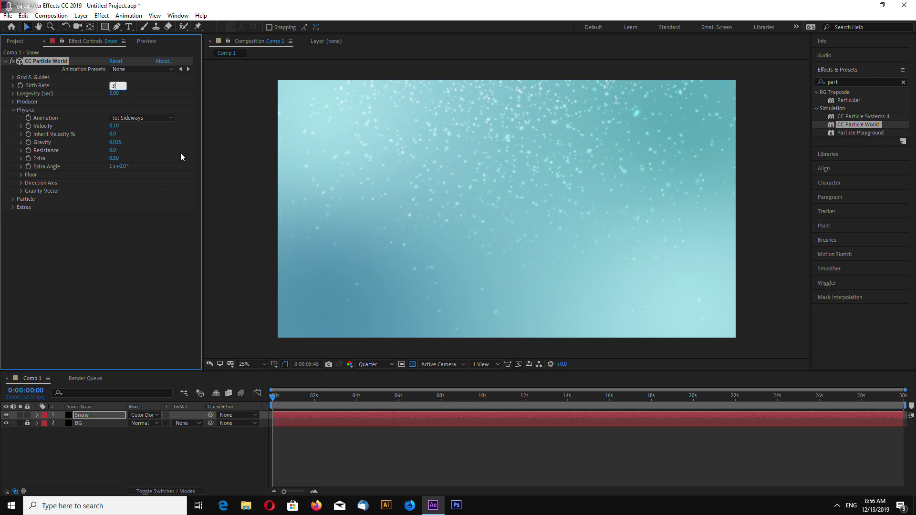
{"action": "key", "text": "Return"}
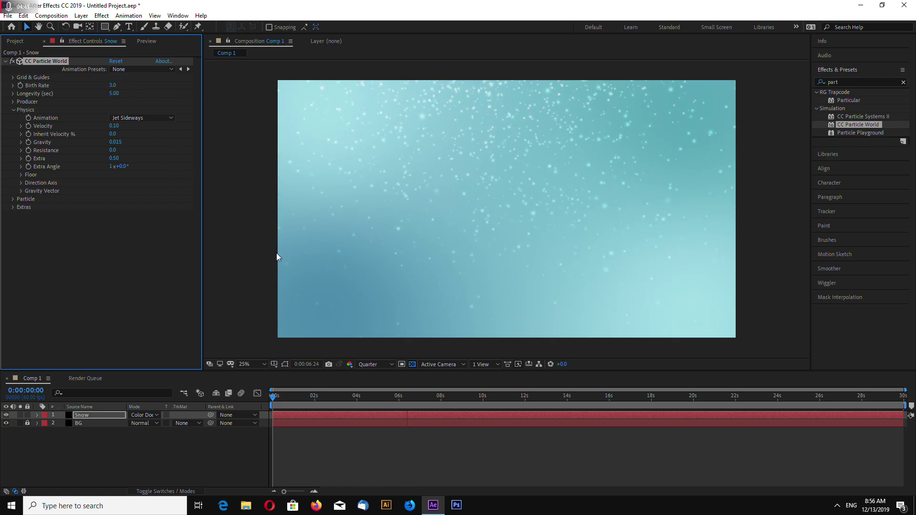
{"action": "left_click_drag", "start_coordinate": [275, 396], "coordinate": [346, 396]}
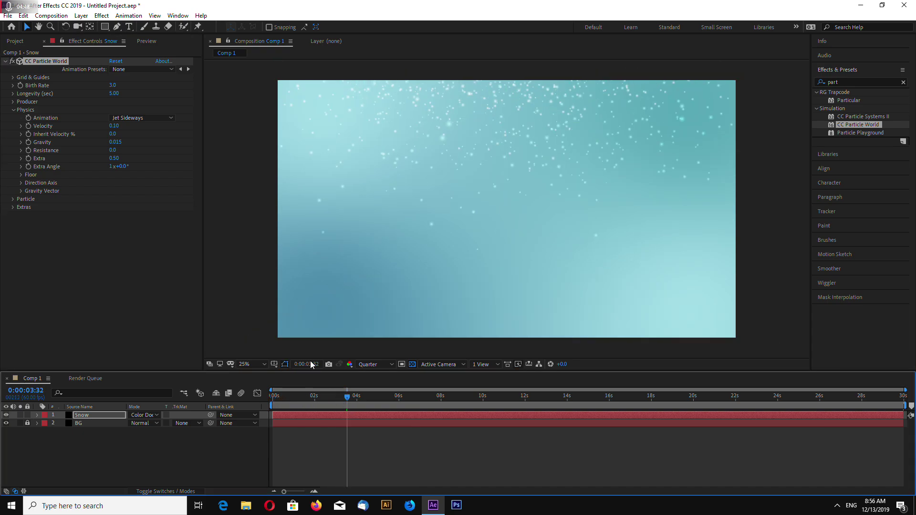
{"action": "key", "text": "space"}
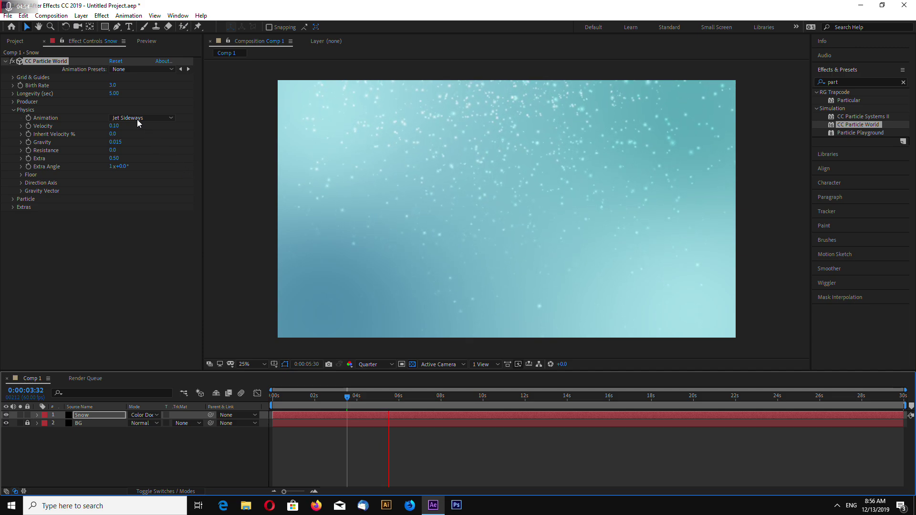
Extend particle Longevity to 6, then 7 seconds.
{"action": "left_click", "coordinate": [114, 94]}
{"action": "type", "text": "6"}
{"action": "key", "text": "Return"}
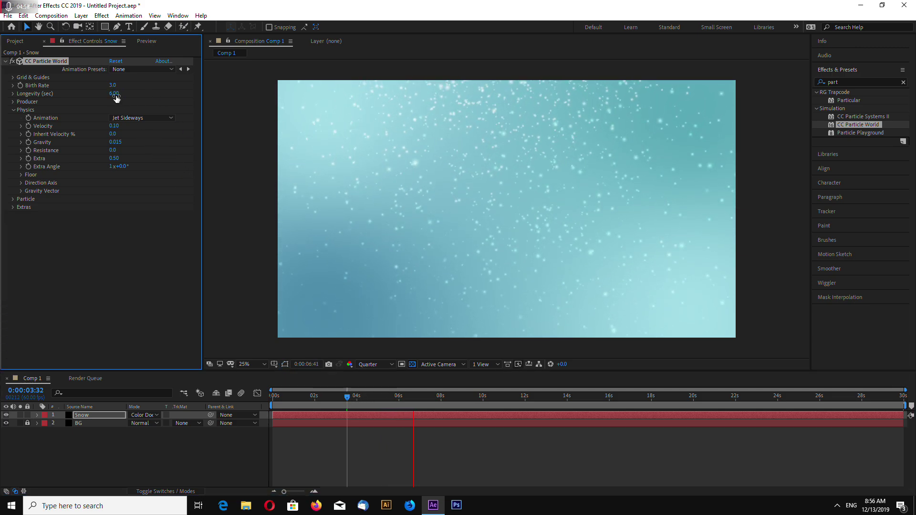
{"action": "type", "text": "7"}
{"action": "key", "text": "Return"}
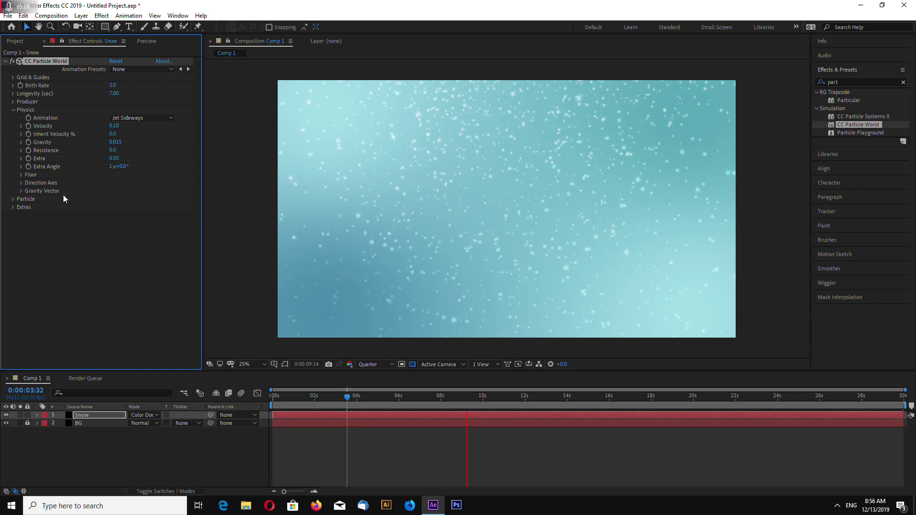
Under Physics, set Gravity Vector X to 0.360 for sideways drift.
{"action": "left_click", "coordinate": [22, 191]}
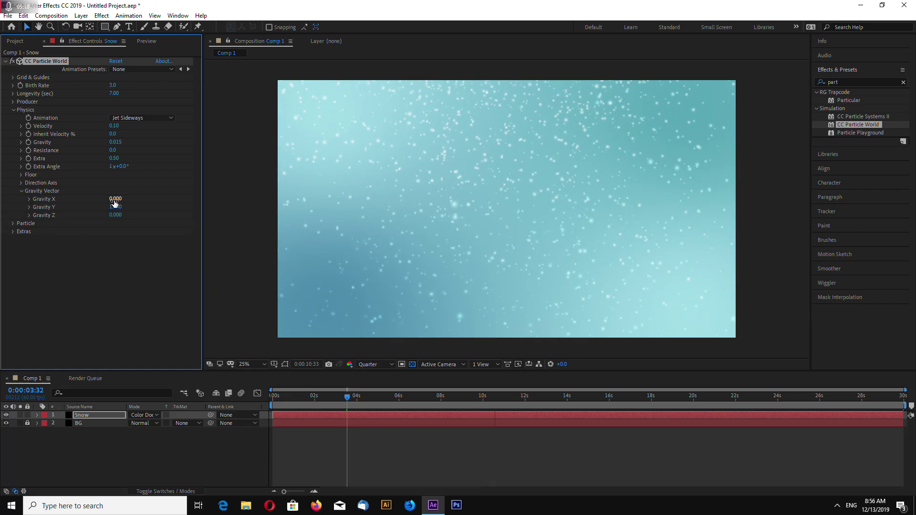
{"action": "left_click_drag", "start_coordinate": [114, 200], "coordinate": [126, 197]}
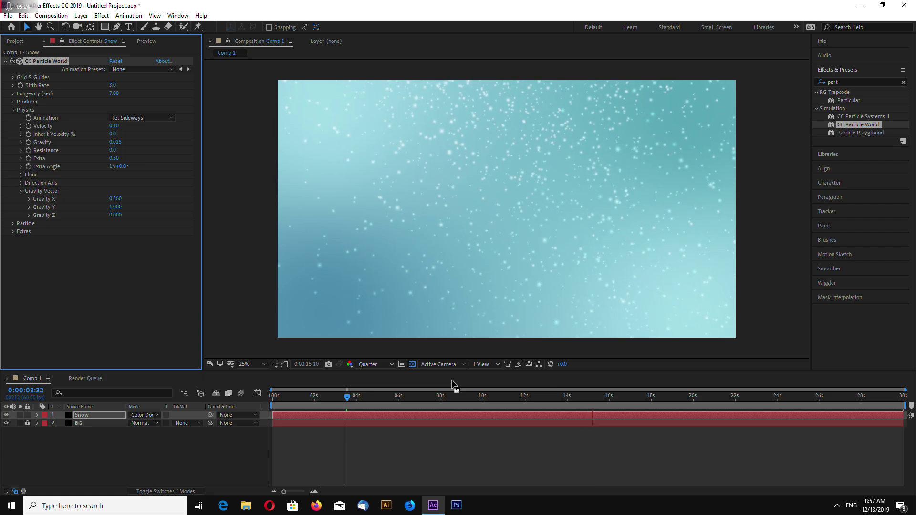
In Producer, raise the emitter's Radius Z to 2.055 and preview from about 3 seconds.
{"action": "left_click", "coordinate": [14, 110]}
{"action": "left_click", "coordinate": [13, 101]}
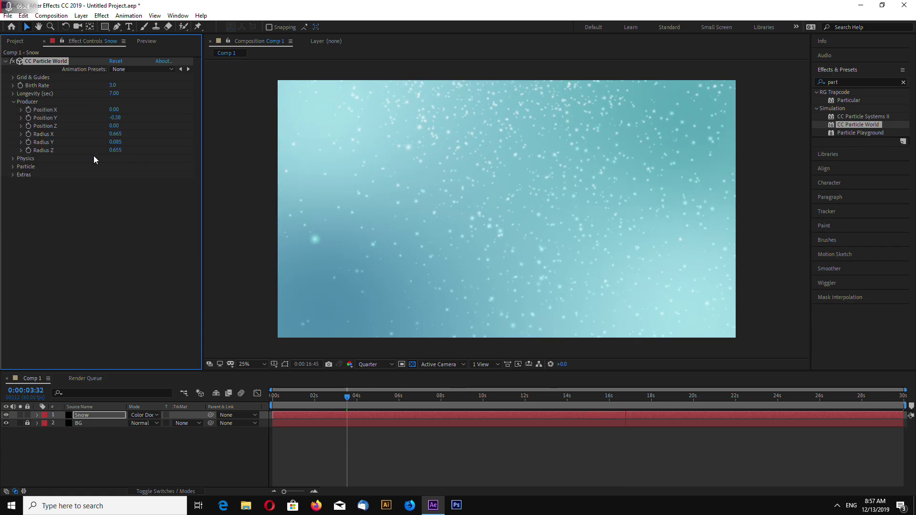
{"action": "left_click_drag", "start_coordinate": [116, 150], "coordinate": [126, 151]}
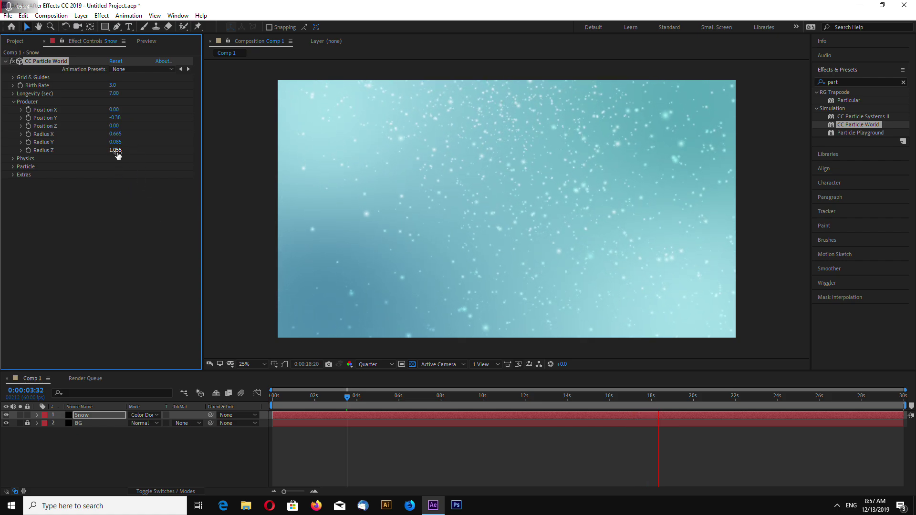
{"action": "left_click_drag", "start_coordinate": [121, 151], "coordinate": [134, 152]}
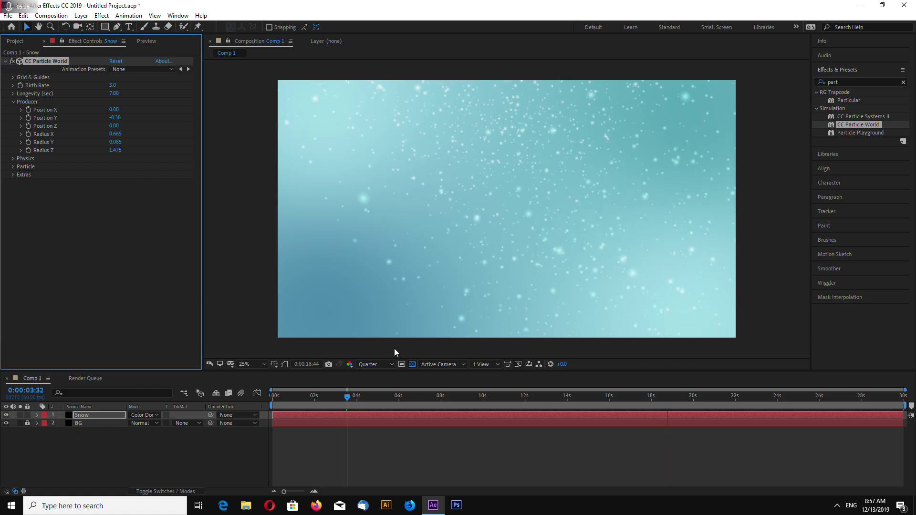
{"action": "mouse_move", "coordinate": [347, 396]}
{"action": "left_mouse_down"}
{"action": "mouse_move", "coordinate": [338, 397]}
{"action": "mouse_move", "coordinate": [362, 399]}
{"action": "left_mouse_up"}
{"action": "key", "text": "space"}
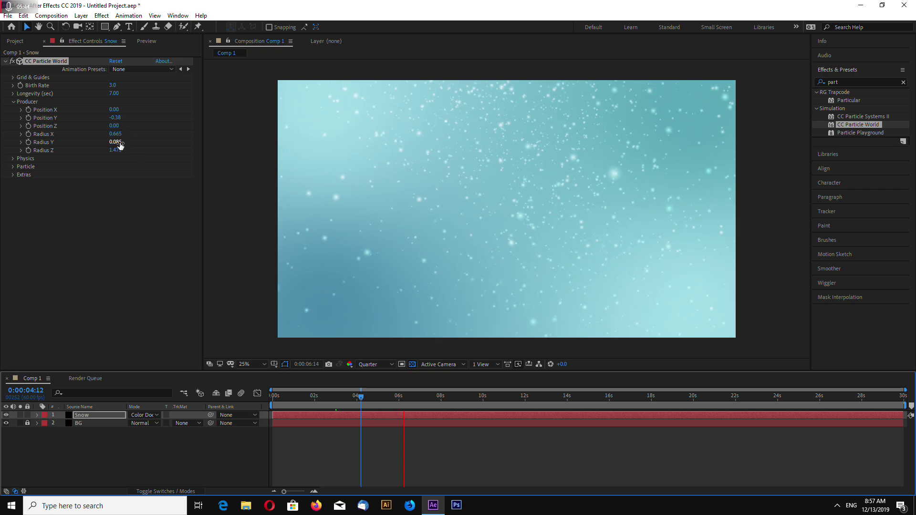
Set emitter Radius Y to 0.265 and Radius X to 0.885, previewing from the start.
{"action": "left_click_drag", "start_coordinate": [115, 142], "coordinate": [127, 143]}
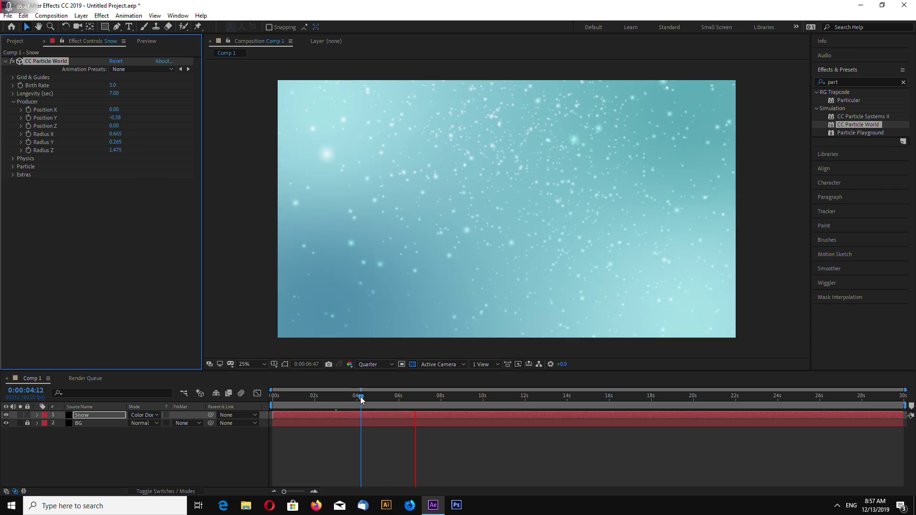
{"action": "key", "text": "Home"}
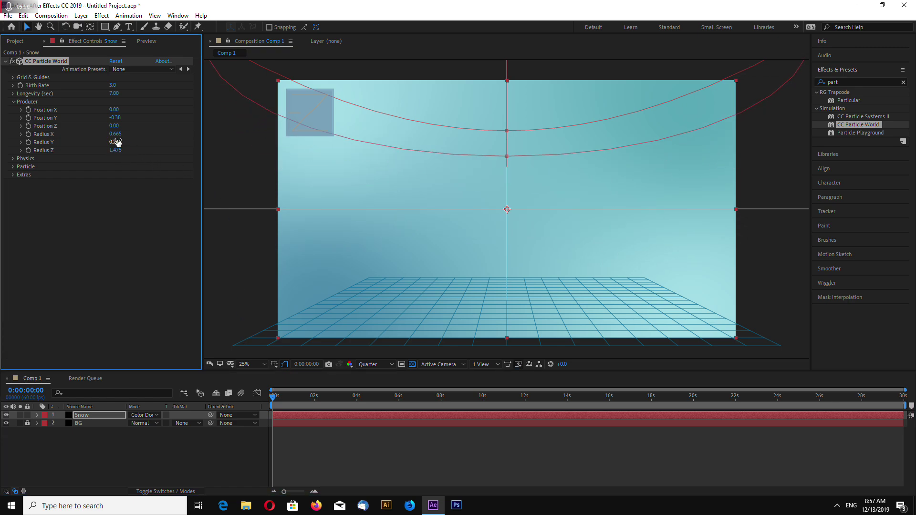
{"action": "left_click_drag", "start_coordinate": [115, 134], "coordinate": [129, 136]}
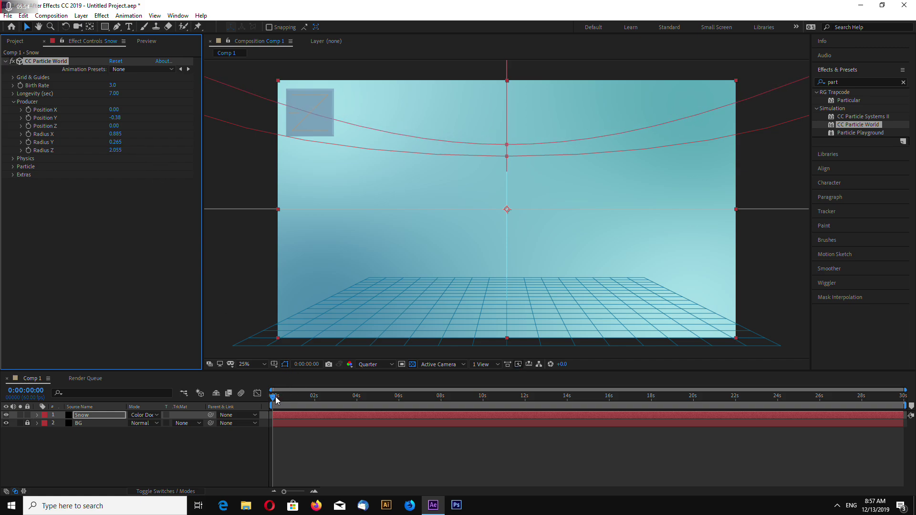
{"action": "key", "text": "space"}
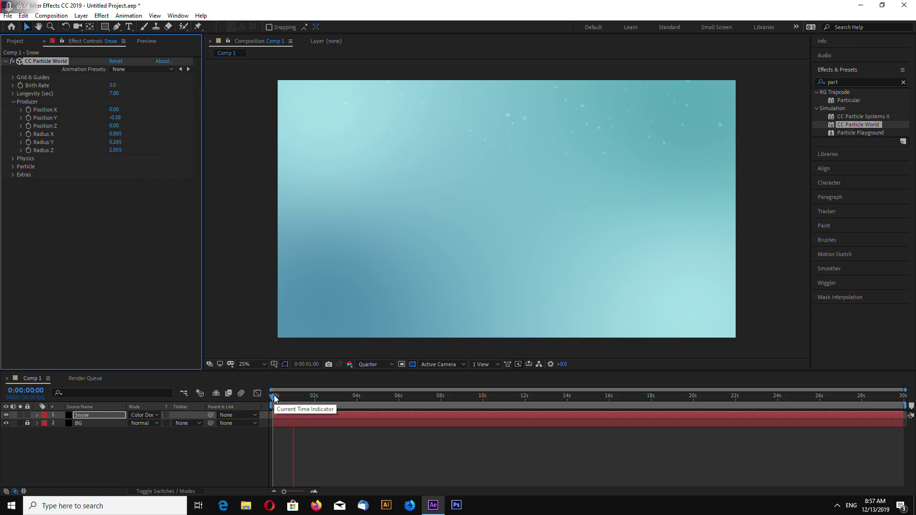